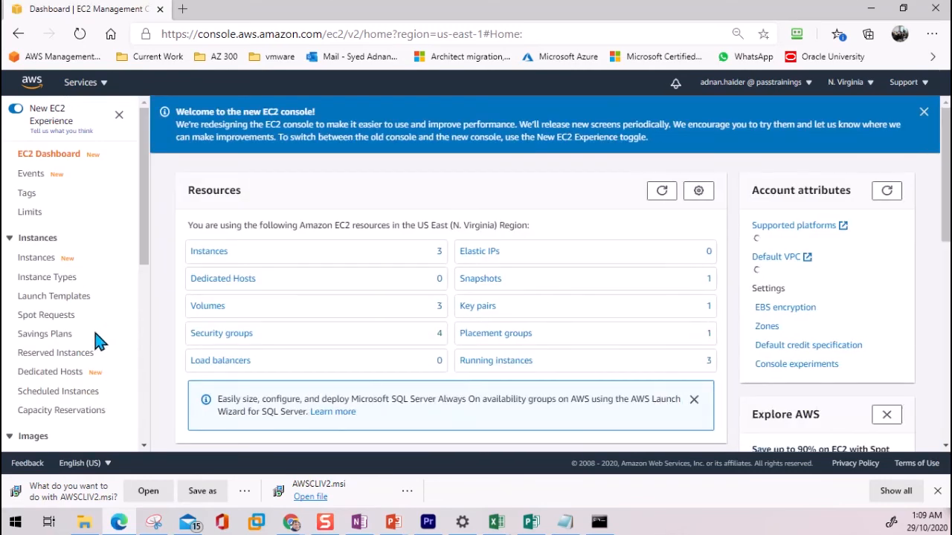
# Open the list of EC2 instances from the EC2 dashboard
pyautogui.scroll(-2, 107, 276)
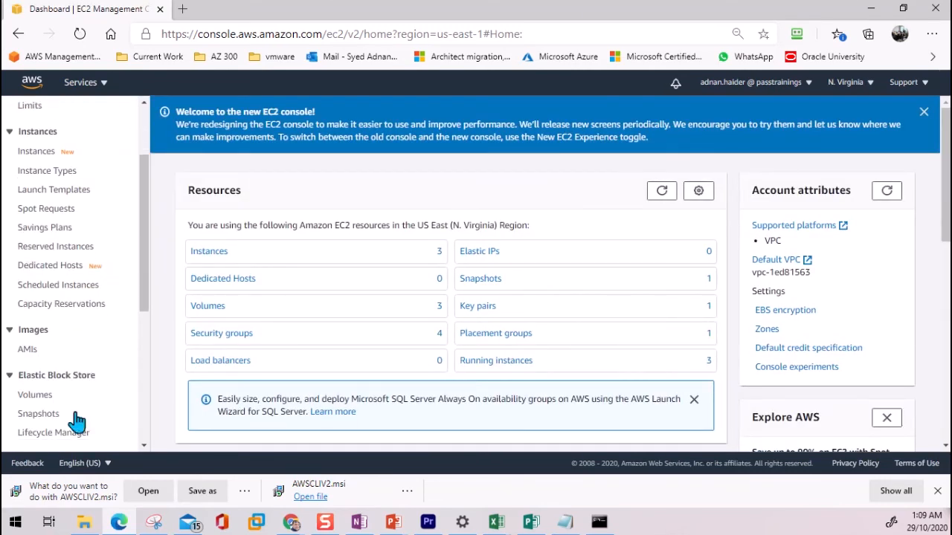
pyautogui.scroll(-4, 65, 417)
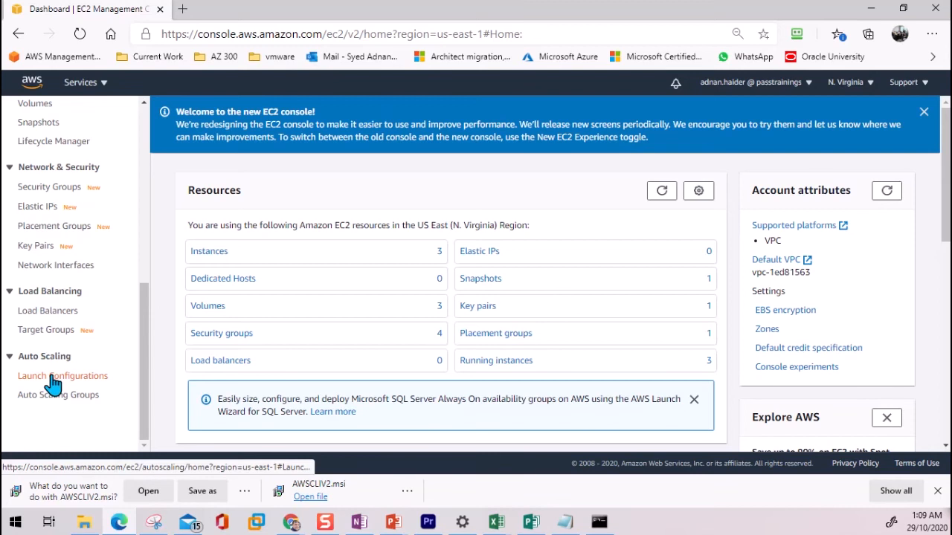
pyautogui.scroll(3, 132, 281)
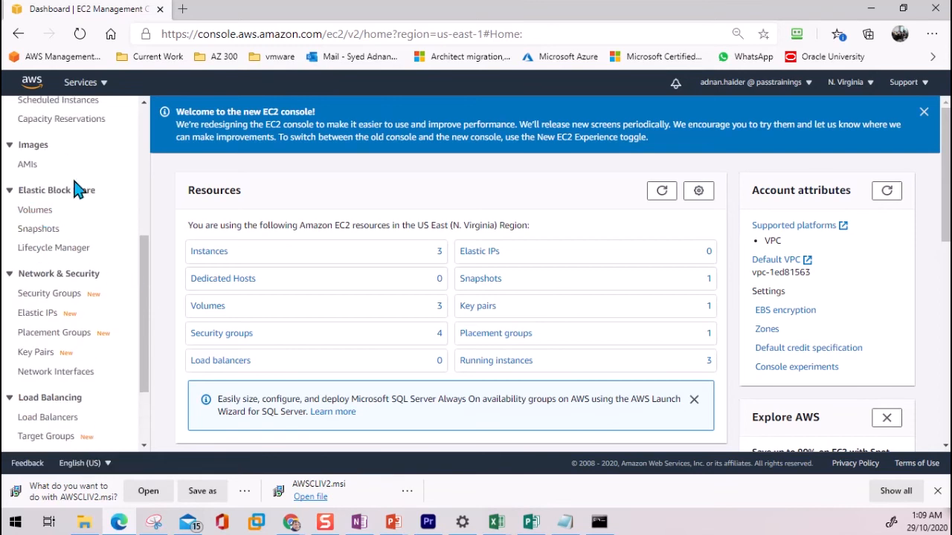
pyautogui.scroll(1, 75, 187)
pyautogui.scroll(3, 58, 158)
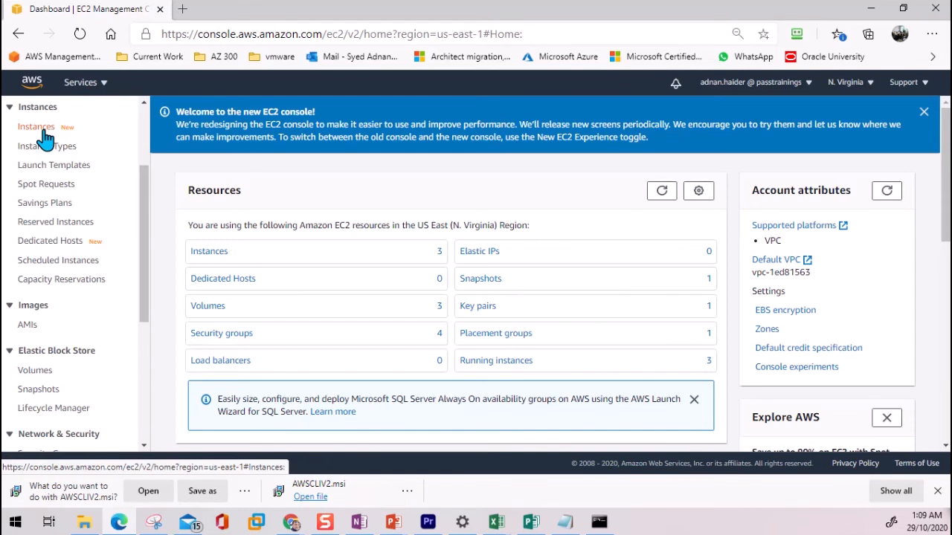
pyautogui.click(45, 134)
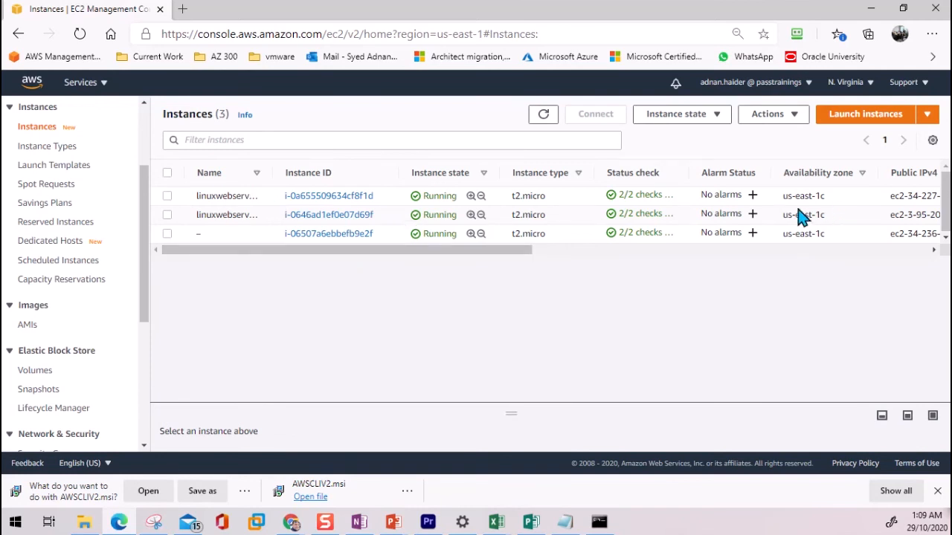
# Start creating a launch template from the first listed instance, linuxwebserver01
pyautogui.click(221, 197)
pyautogui.rightClick(221, 200)
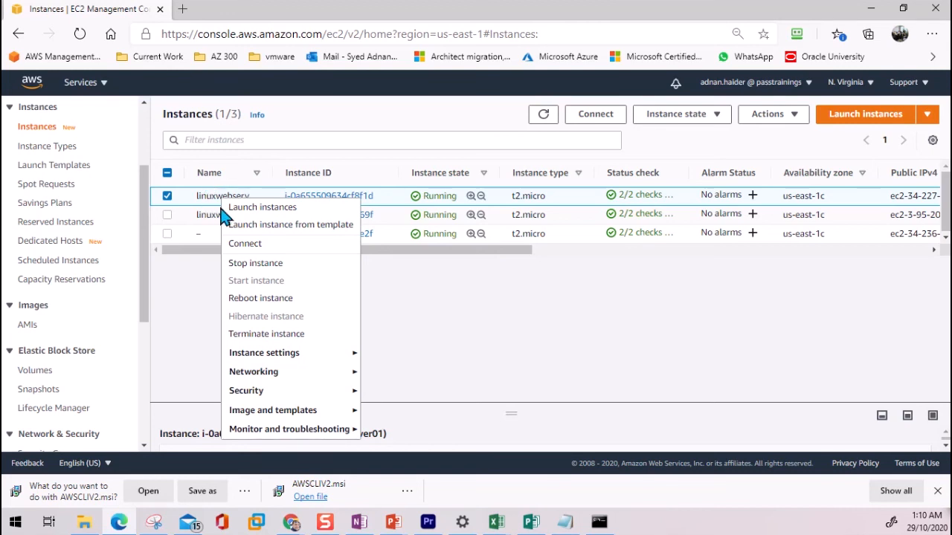
pyautogui.moveTo(323, 417)
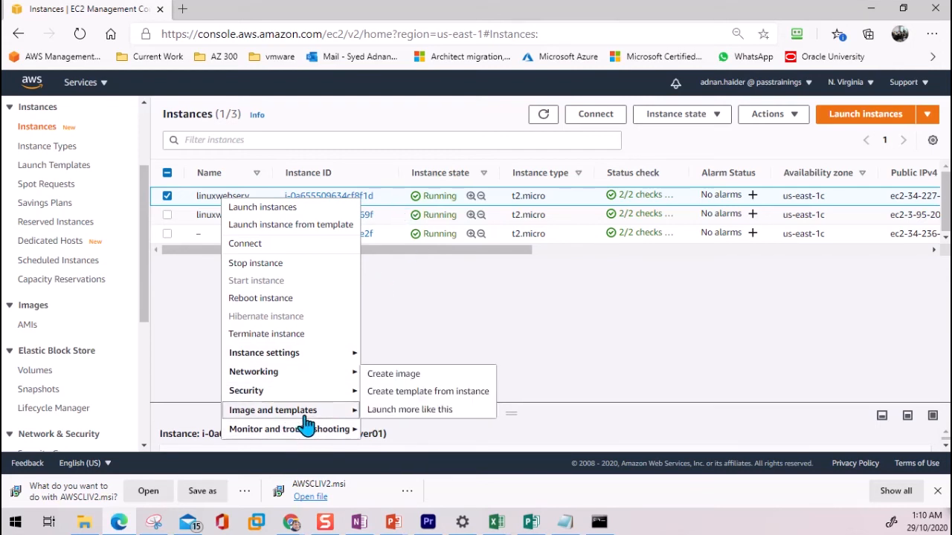
pyautogui.click(423, 394)
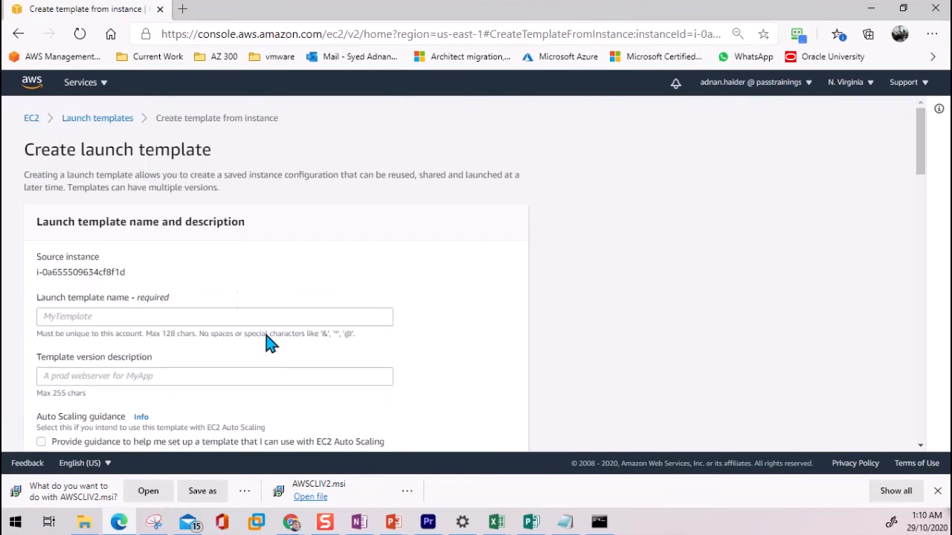
# Name the launch template PassMasterlinuxImage01 and set its version description to 1.0
pyautogui.click(113, 317)
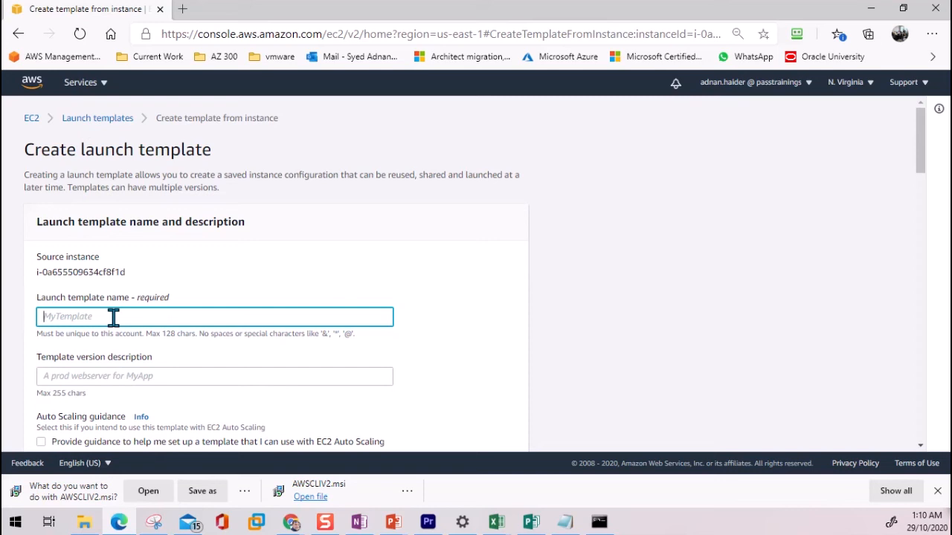
pyautogui.write('PassMasterImage01')
pyautogui.write('linux')
pyautogui.click(131, 377)
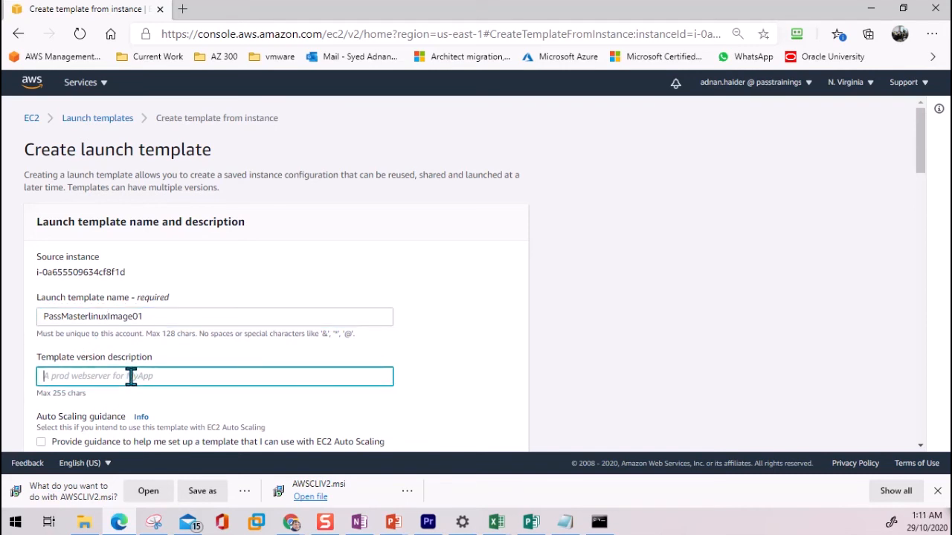
pyautogui.write('1')
# Enable the EC2 Auto Scaling guidance and add a template tag with key department and value Finance
pyautogui.scroll(-3, 144, 365)
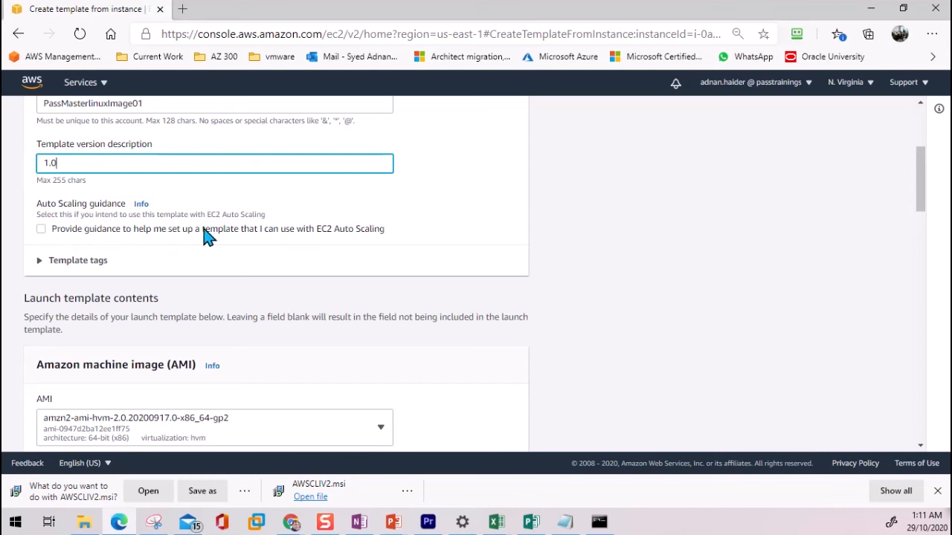
pyautogui.click(42, 229)
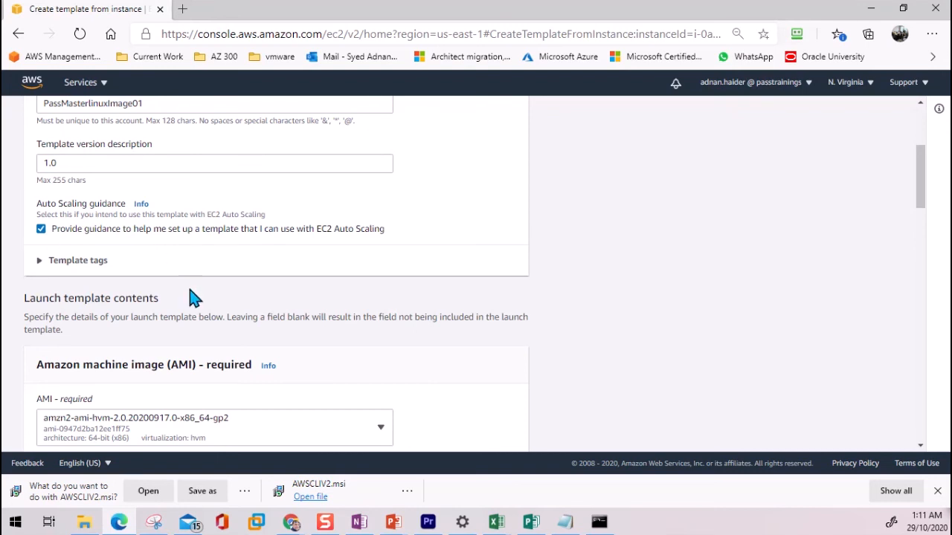
pyautogui.click(40, 260)
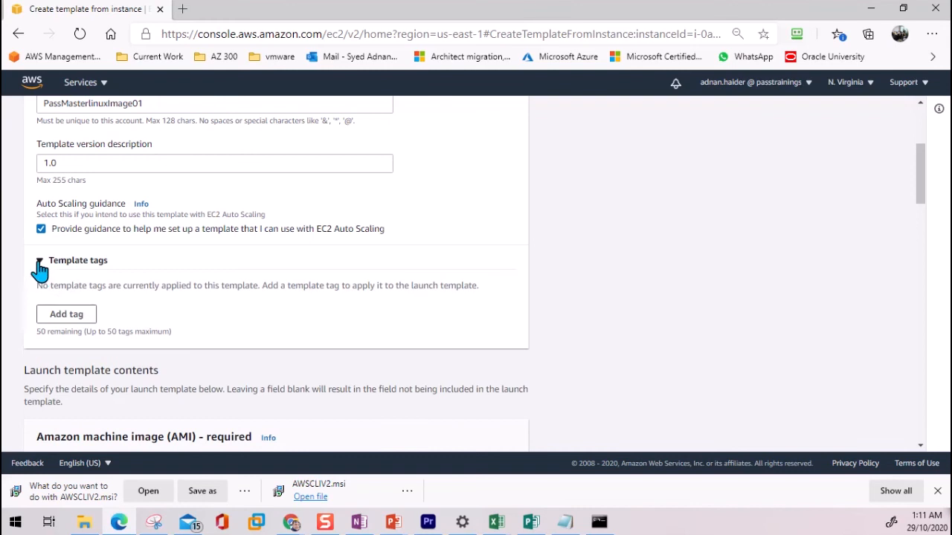
pyautogui.click(66, 316)
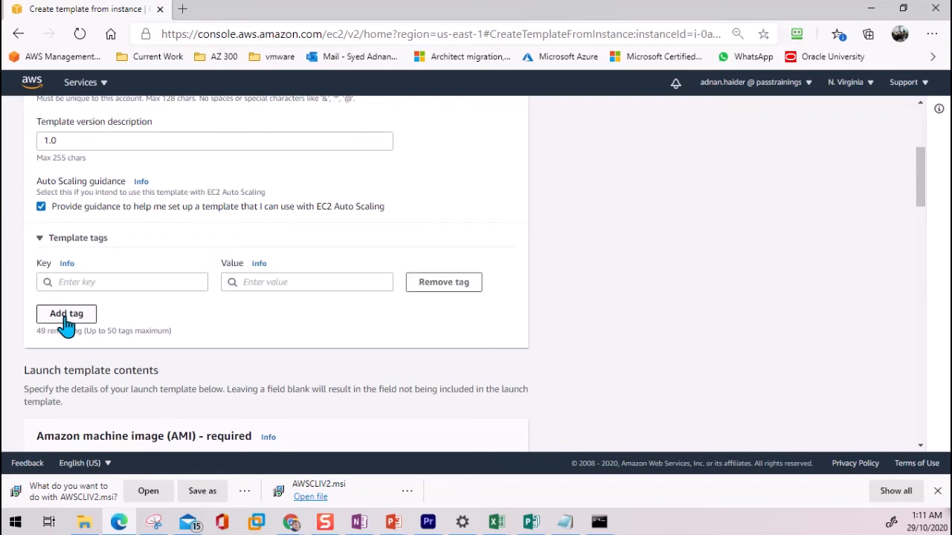
pyautogui.click(104, 283)
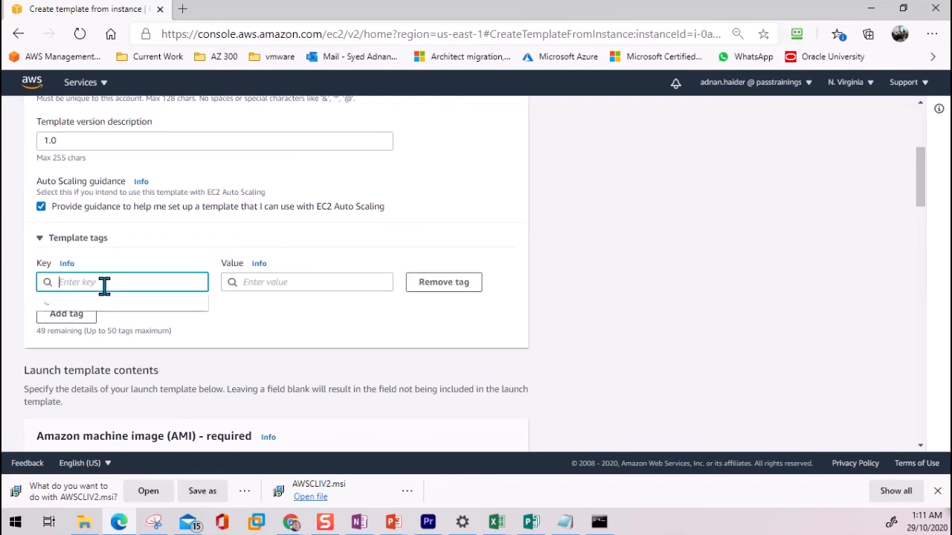
pyautogui.write('dept')
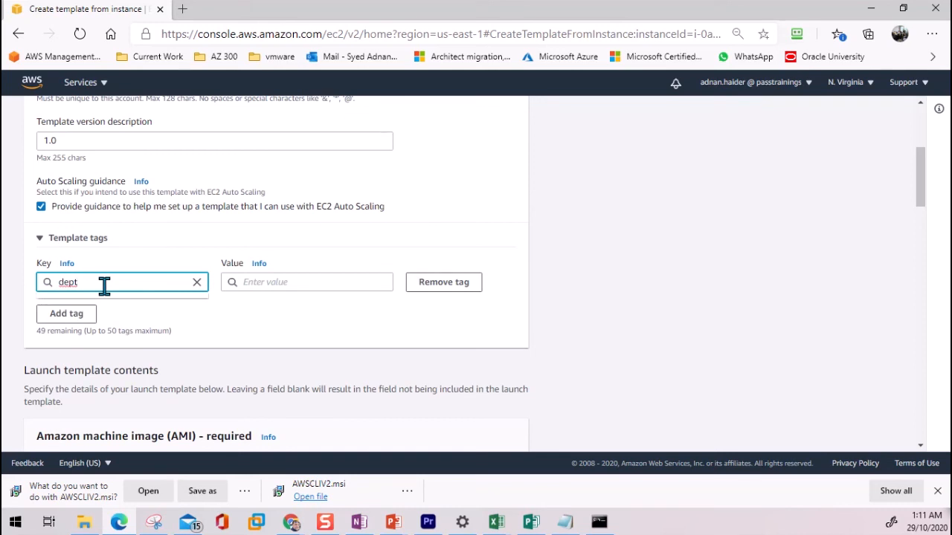
pyautogui.press('BackSpace')
pyautogui.write('artment')
pyautogui.press('Tab')
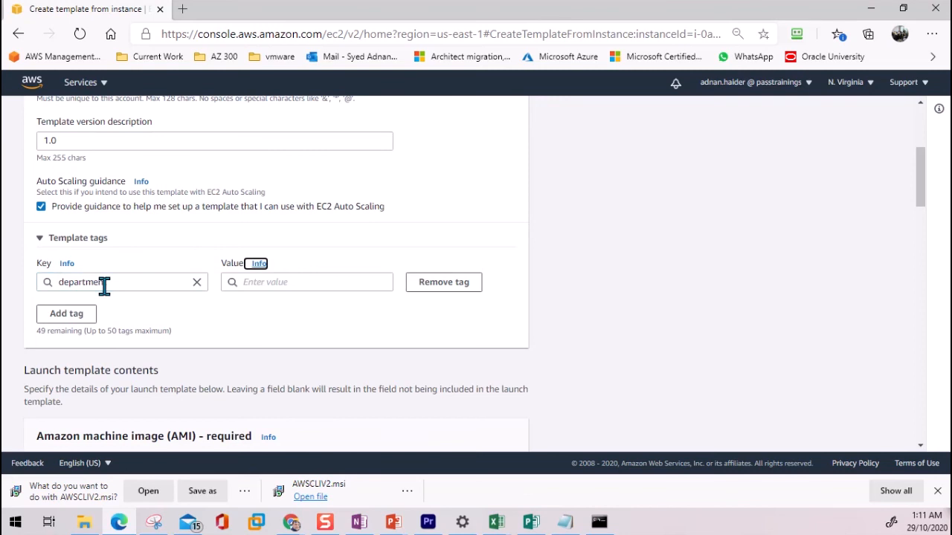
pyautogui.press('Tab')
pyautogui.write('F')
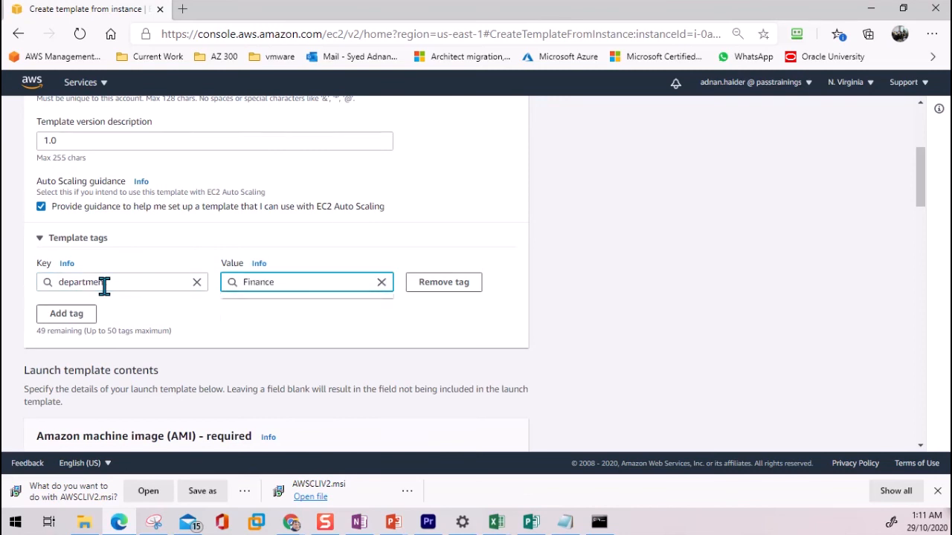
# Add a second template tag with key CostCenter and value CC0654
pyautogui.click(74, 314)
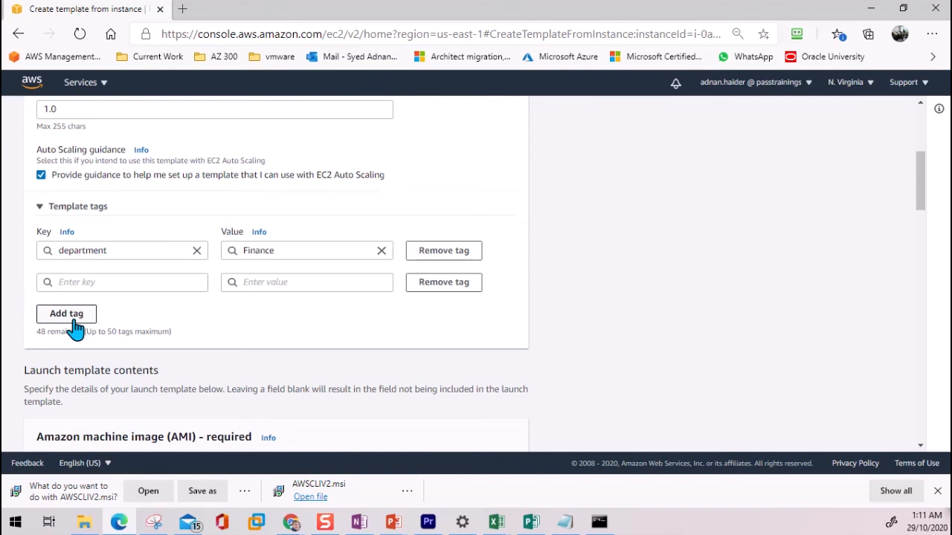
pyautogui.click(109, 282)
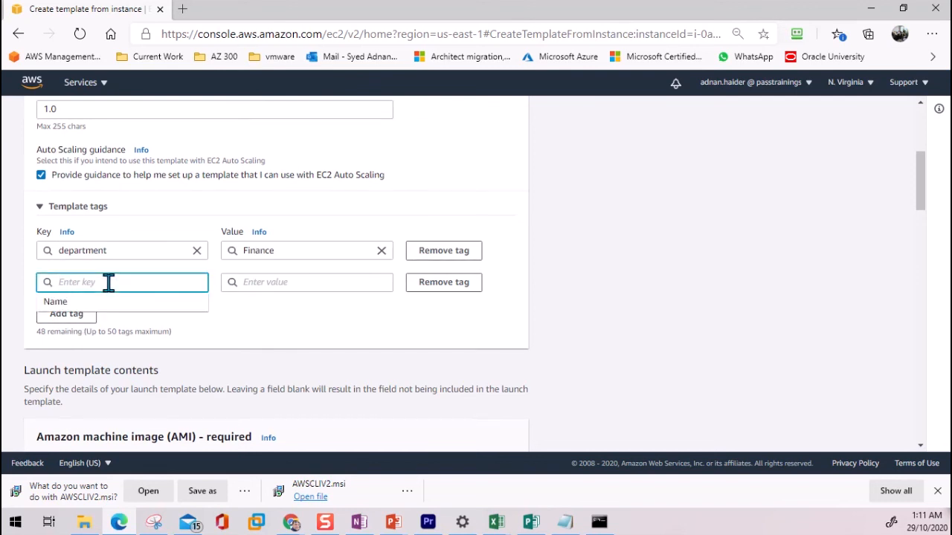
pyautogui.write('CostCenter')
pyautogui.press('Tab')
pyautogui.press('Tab')
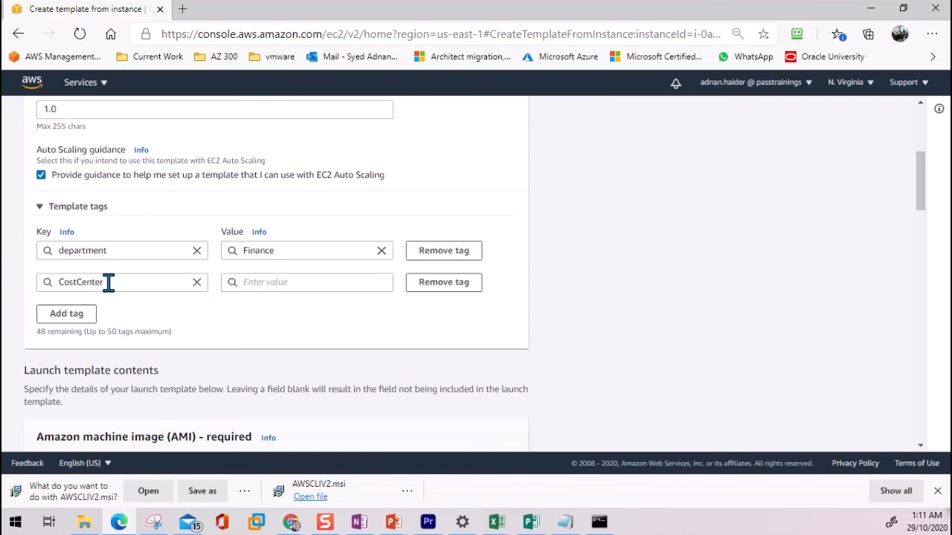
pyautogui.write('CC')
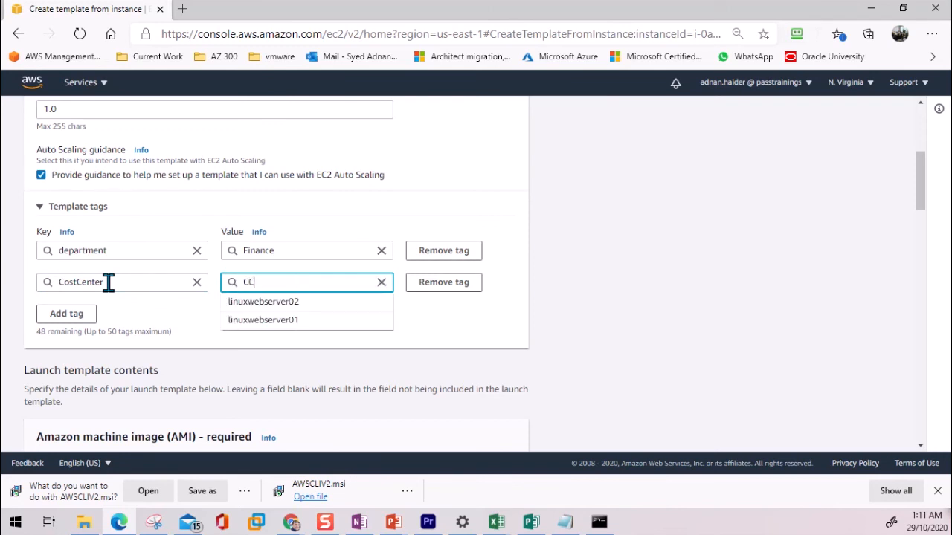
pyautogui.write('0654')
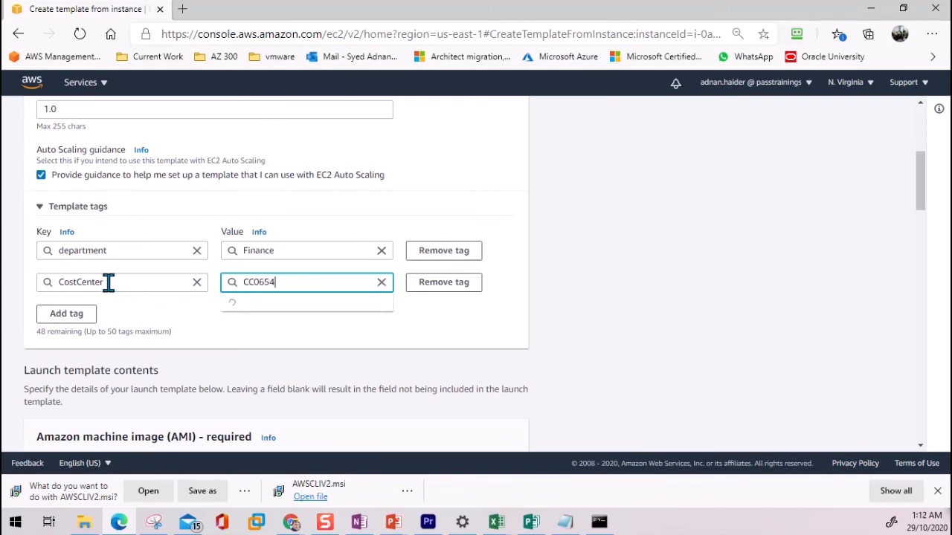
# Review the template's AMI, instance type, key pair and networking platform, and look through the selectable security groups without choosing one
pyautogui.scroll(-3, 238, 323)
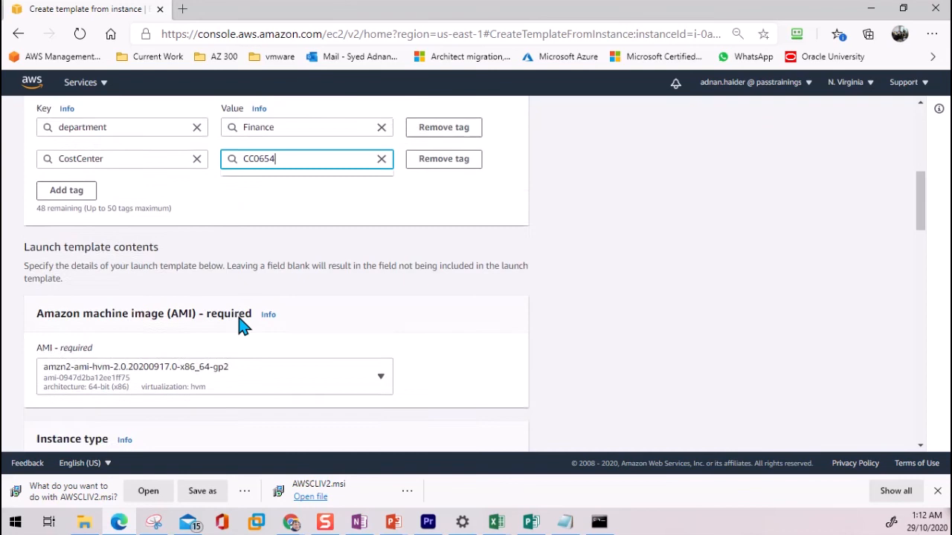
pyautogui.scroll(1, 238, 324)
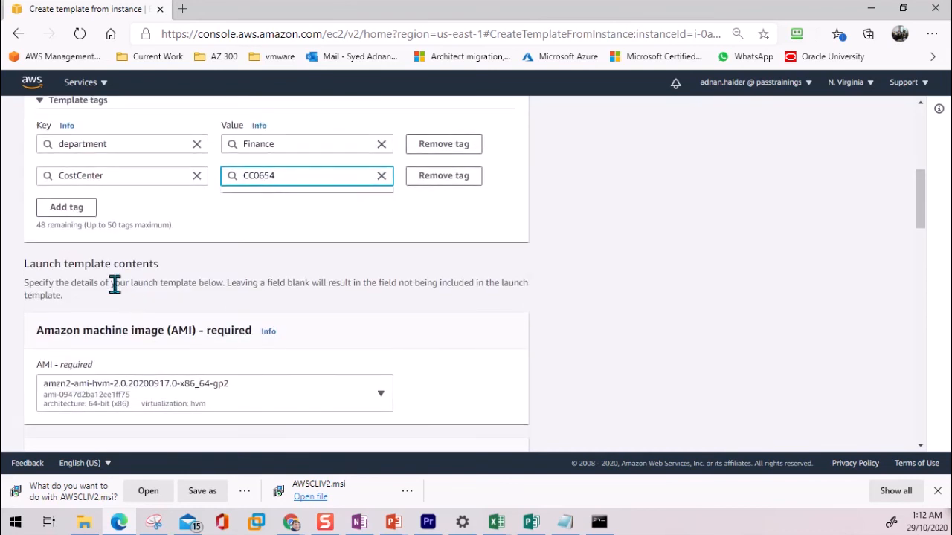
pyautogui.scroll(-1, 253, 304)
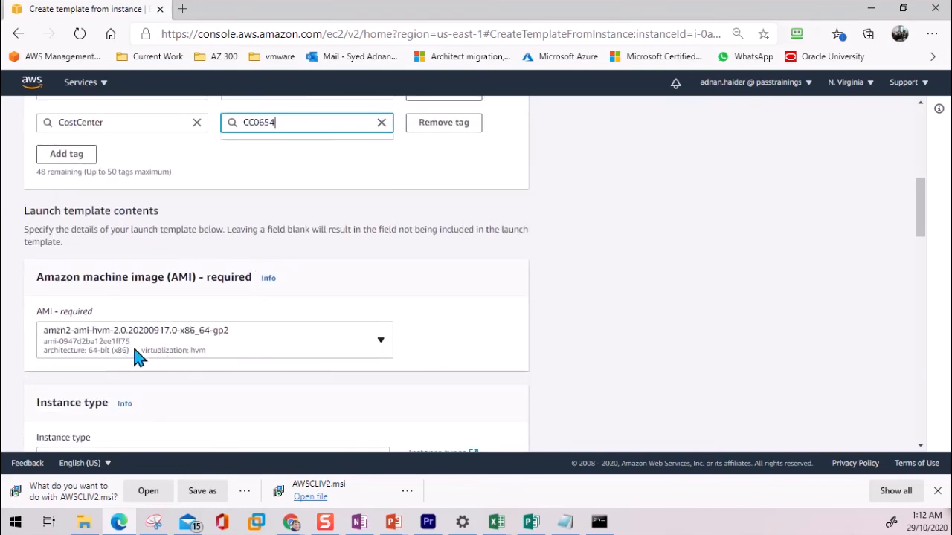
pyautogui.scroll(-1, 184, 351)
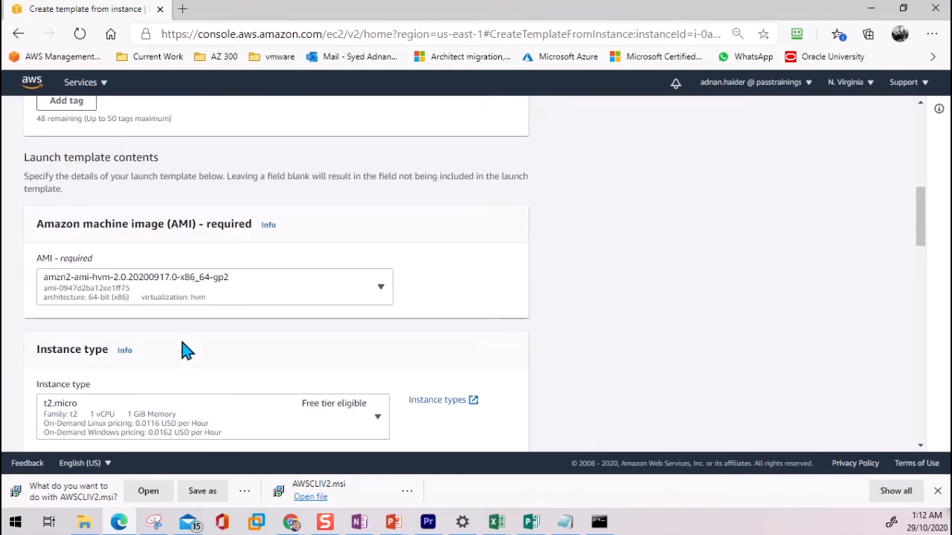
pyautogui.scroll(-2, 184, 351)
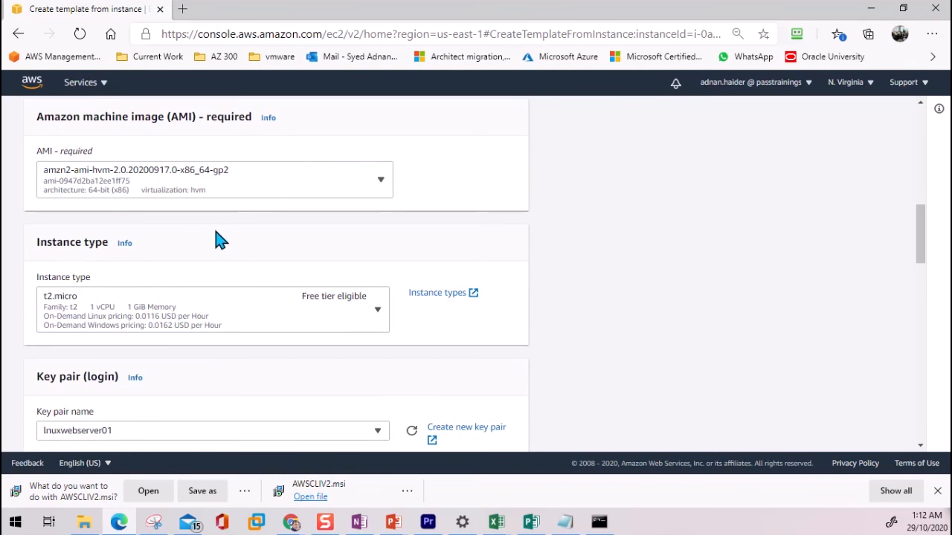
pyautogui.scroll(-3, 221, 240)
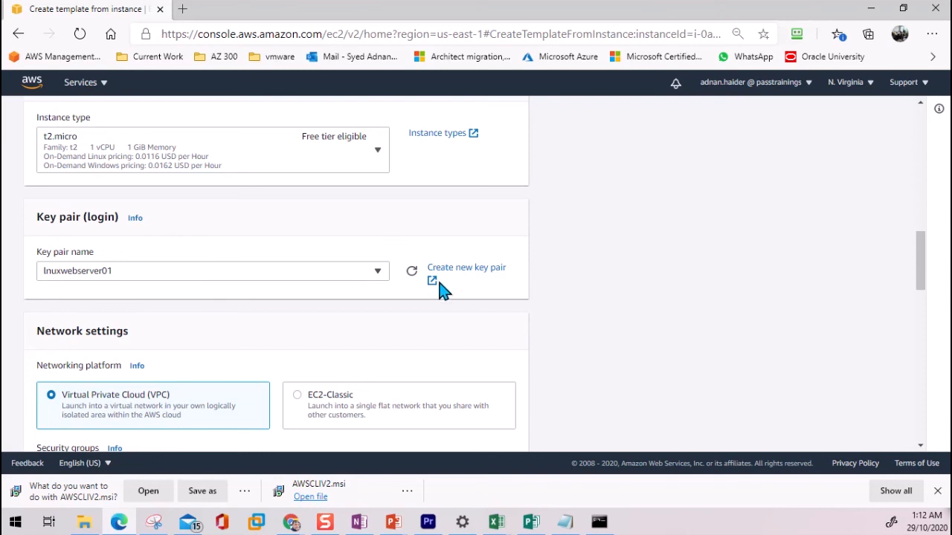
pyautogui.scroll(-3, 136, 304)
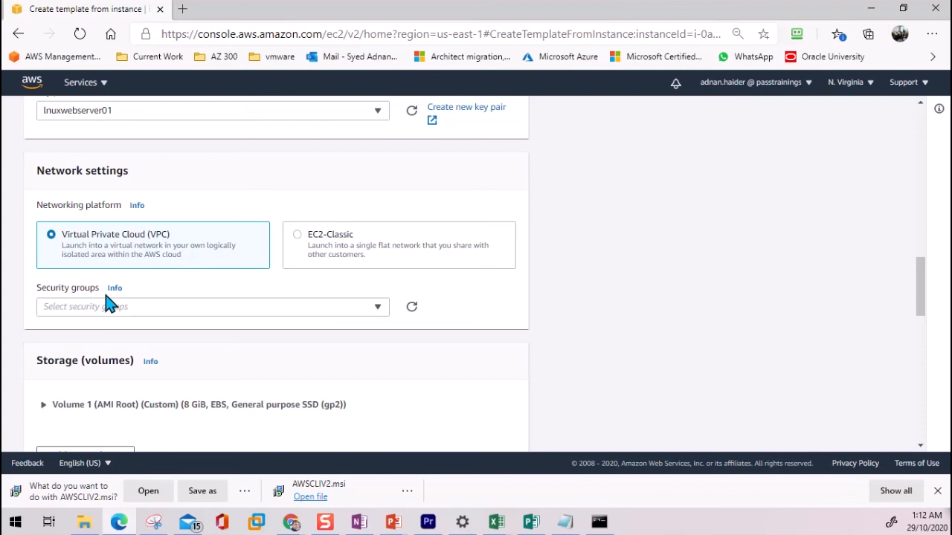
pyautogui.click(144, 308)
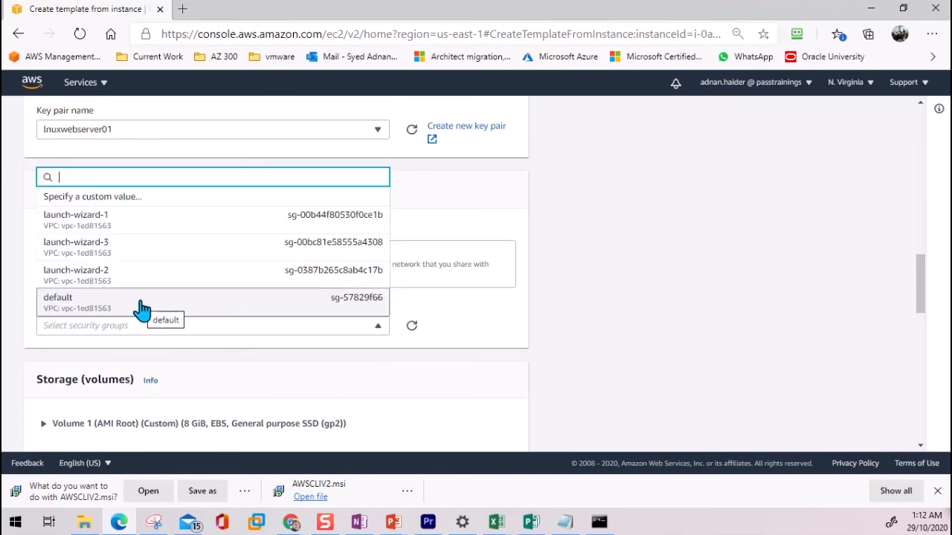
pyautogui.click(15, 268)
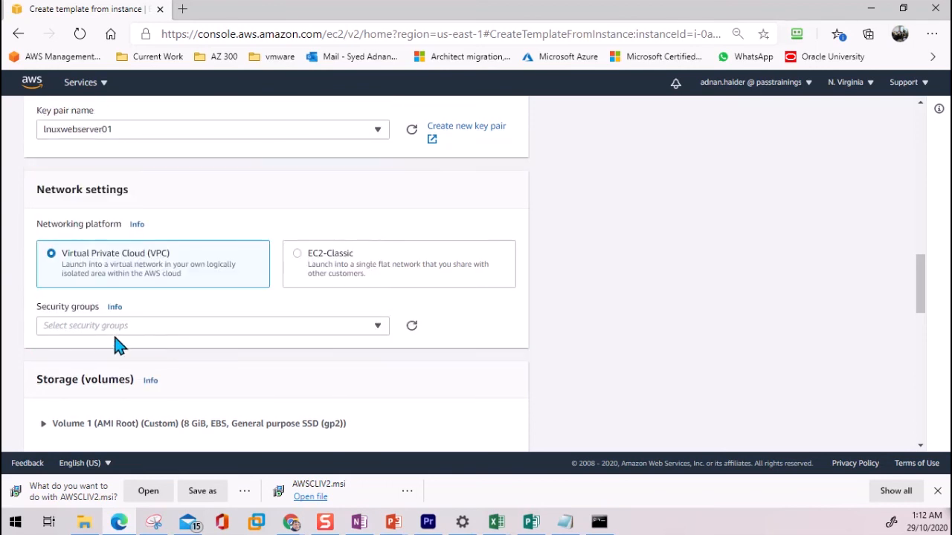
# Add a second resource tag with key Department and value Finance
pyautogui.scroll(-3, 144, 342)
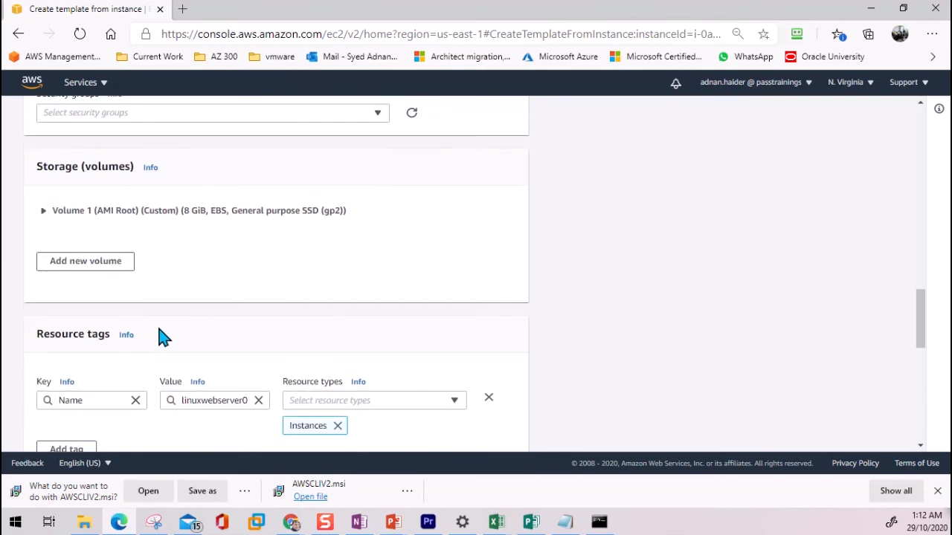
pyautogui.scroll(-1, 145, 335)
pyautogui.scroll(-2, 145, 335)
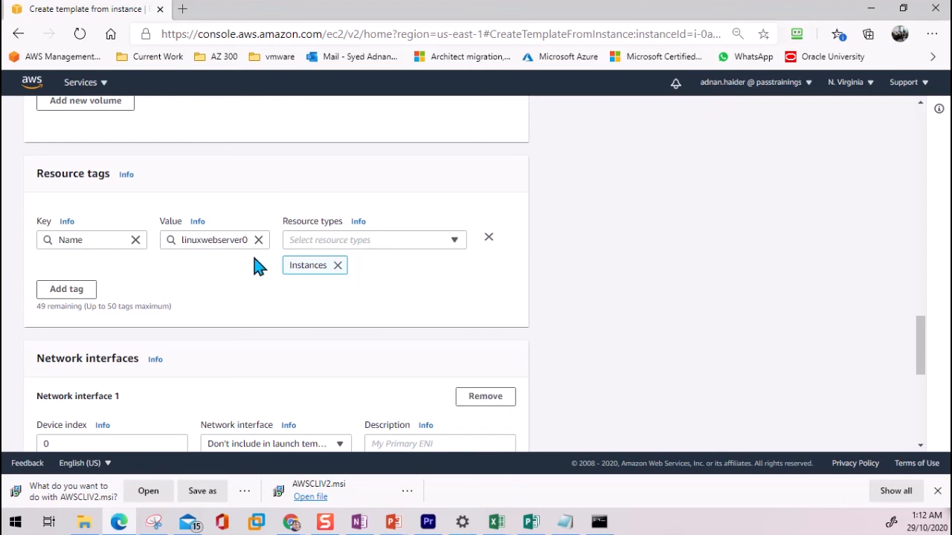
pyautogui.scroll(-3, 255, 266)
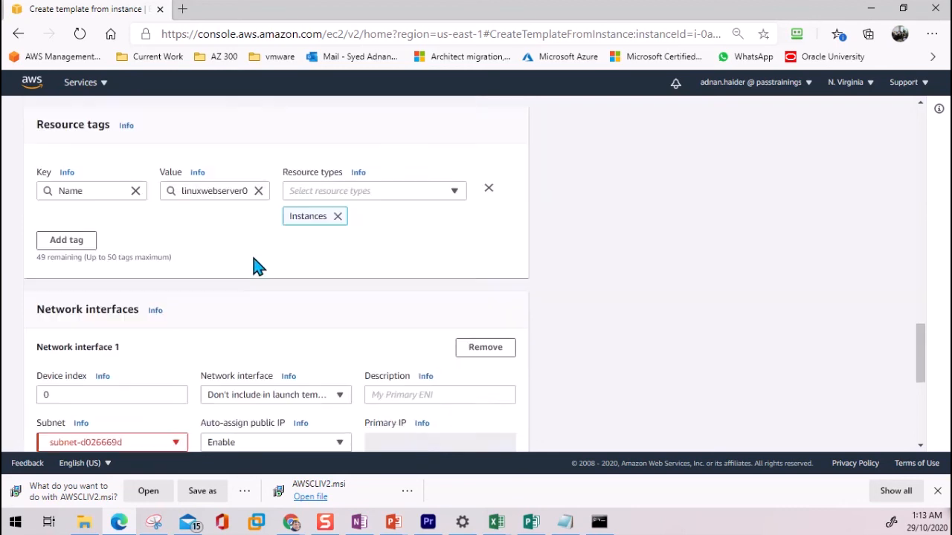
pyautogui.click(58, 186)
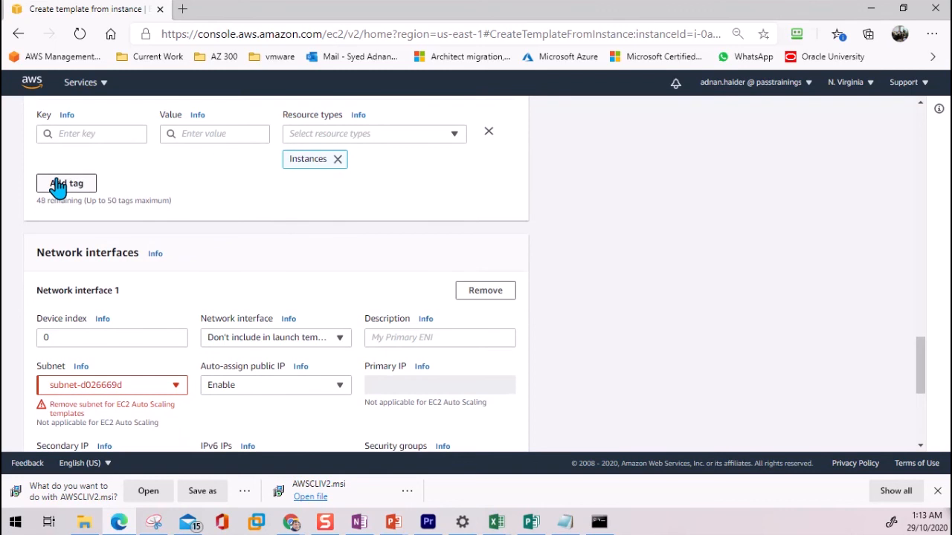
pyautogui.click(82, 136)
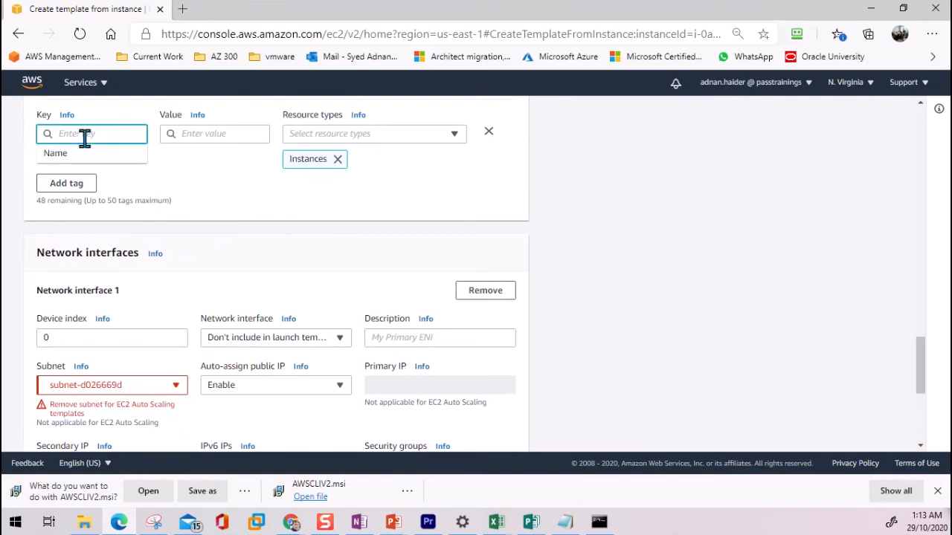
pyautogui.write('Department')
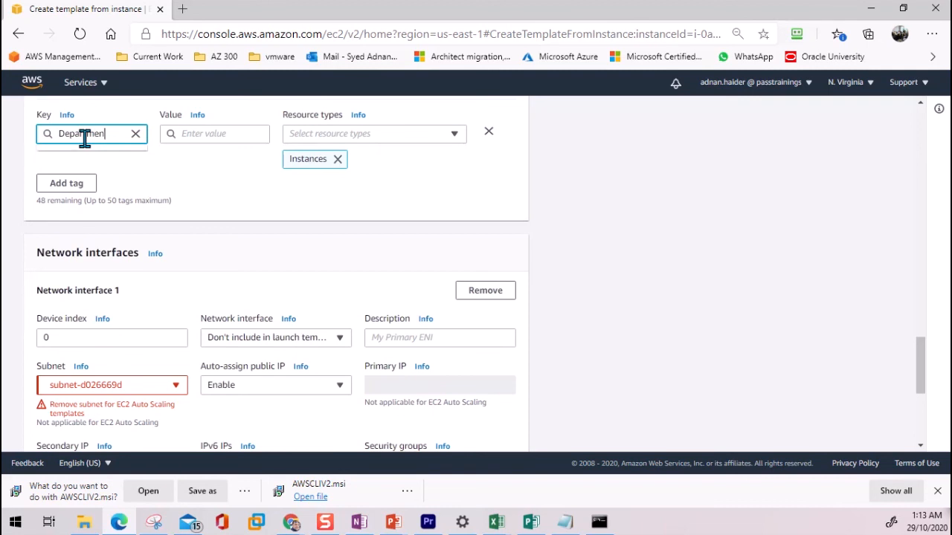
pyautogui.press('Tab')
pyautogui.press('Tab')
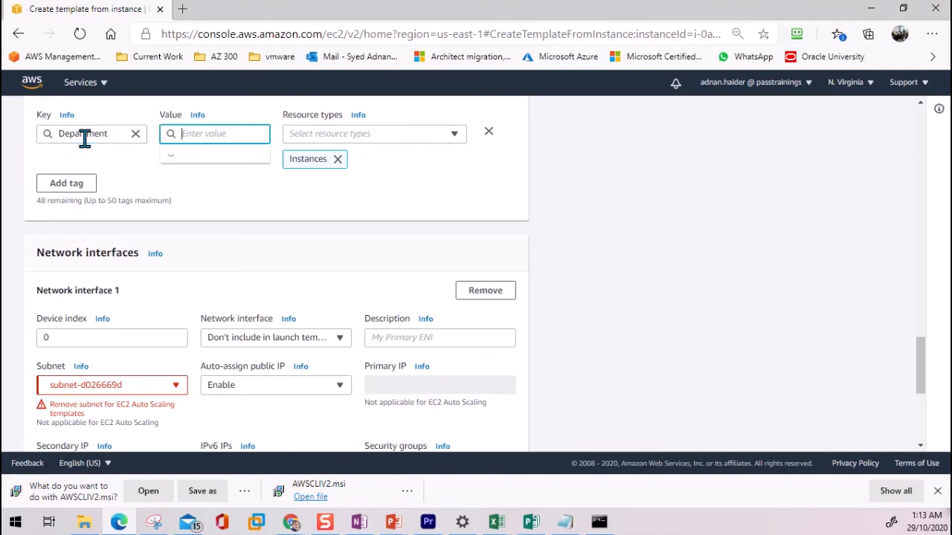
pyautogui.write('Finanbce')
pyautogui.press('Left')
pyautogui.press('Left')
pyautogui.press('BackSpace')
pyautogui.press('BackSpace')
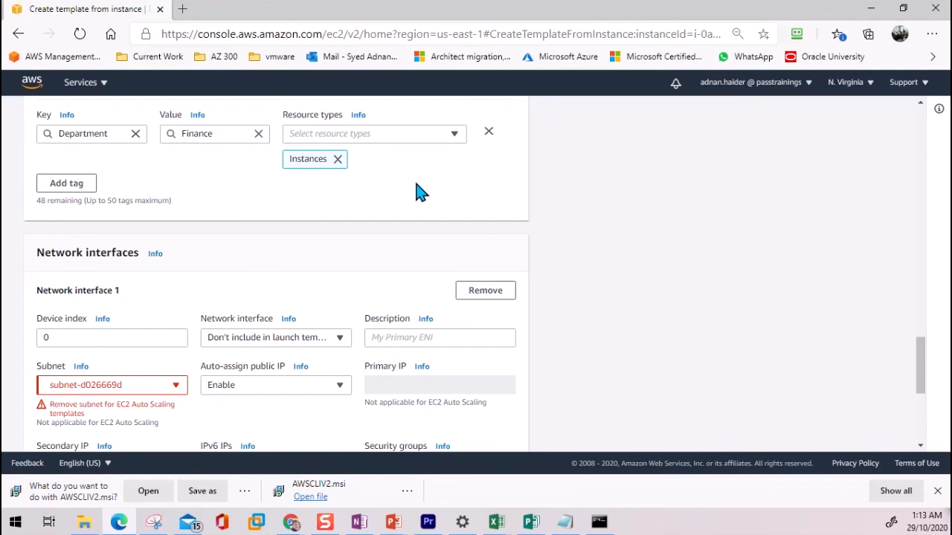
# Apply the Department resource tag to the resource types Instances and Volumes
pyautogui.click(414, 136)
pyautogui.click(382, 154)
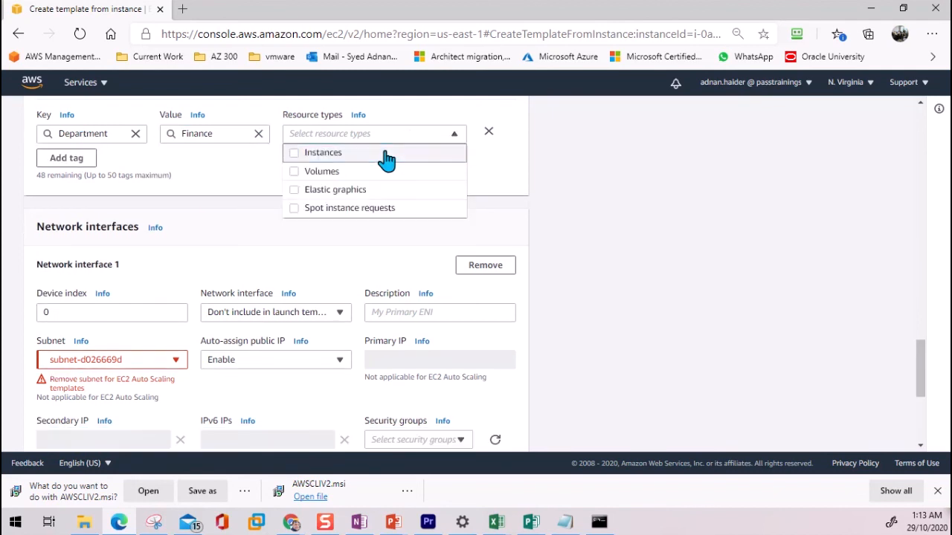
pyautogui.click(294, 154)
pyautogui.click(295, 172)
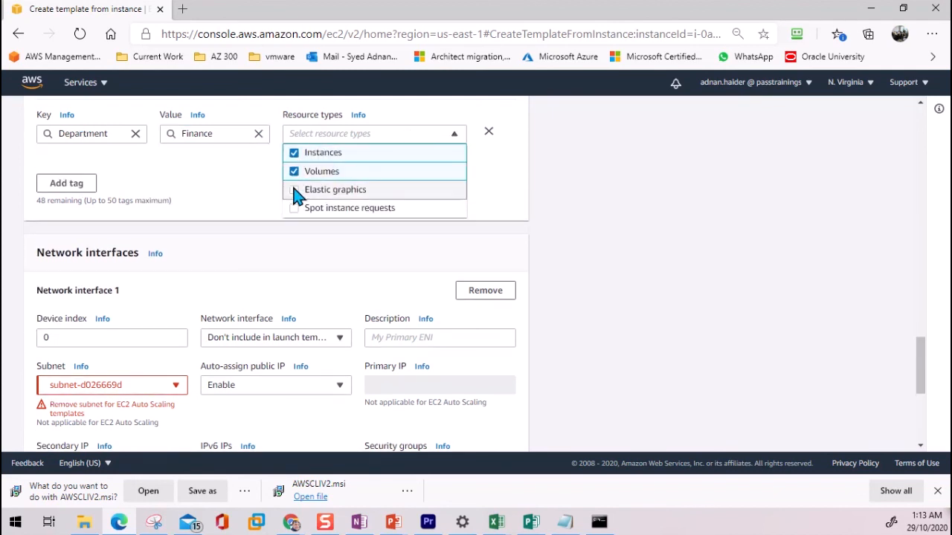
pyautogui.click(294, 190)
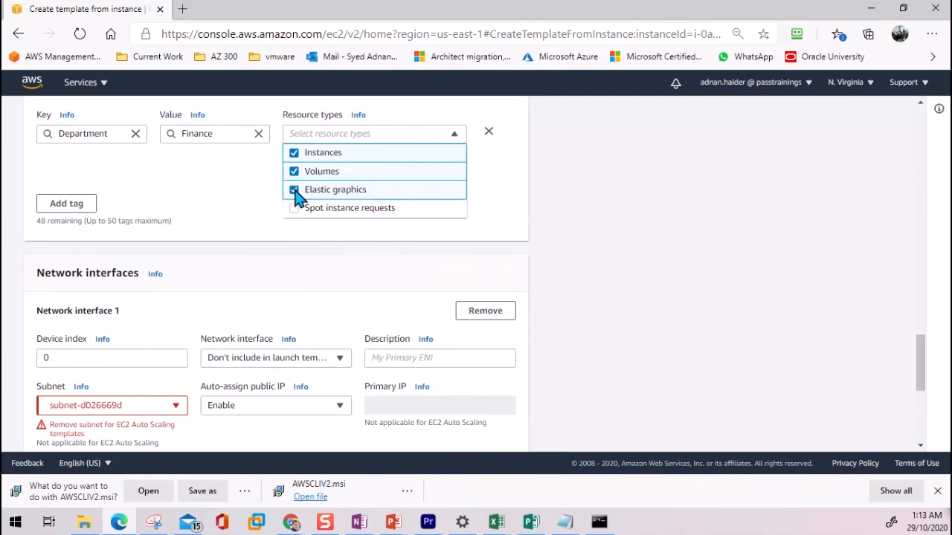
pyautogui.click(294, 189)
pyautogui.click(200, 157)
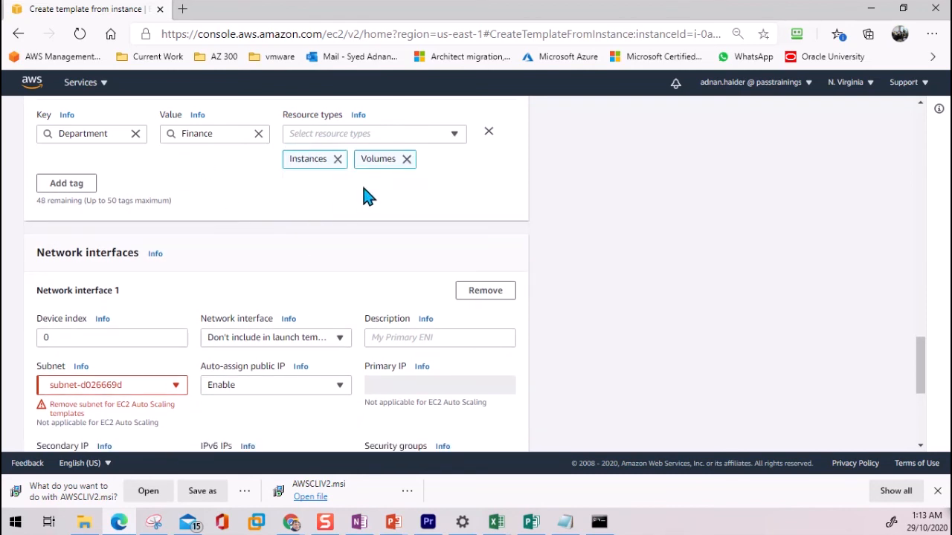
# Try subnet-392d4737 for network interface 1 and switch its subnet to Don't include in launch template
pyautogui.scroll(-1, 364, 194)
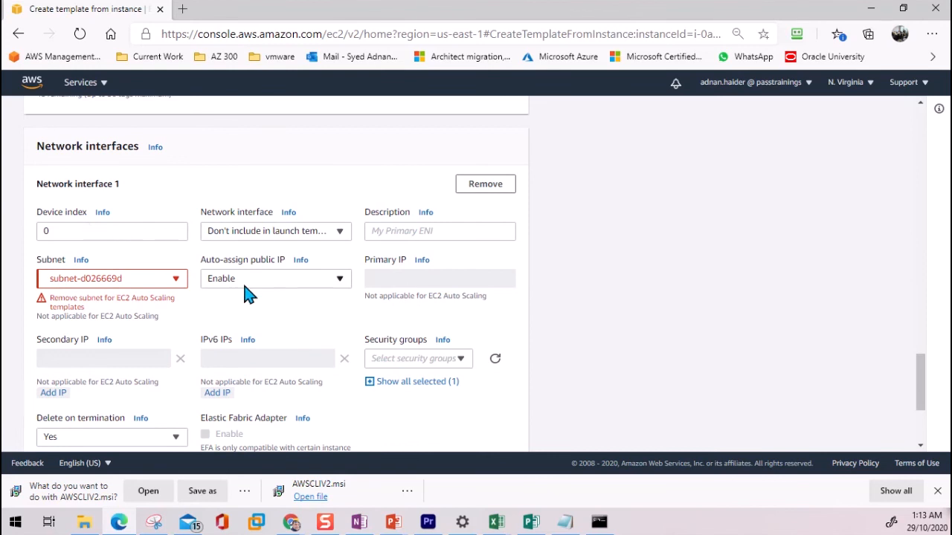
pyautogui.scroll(-1, 249, 294)
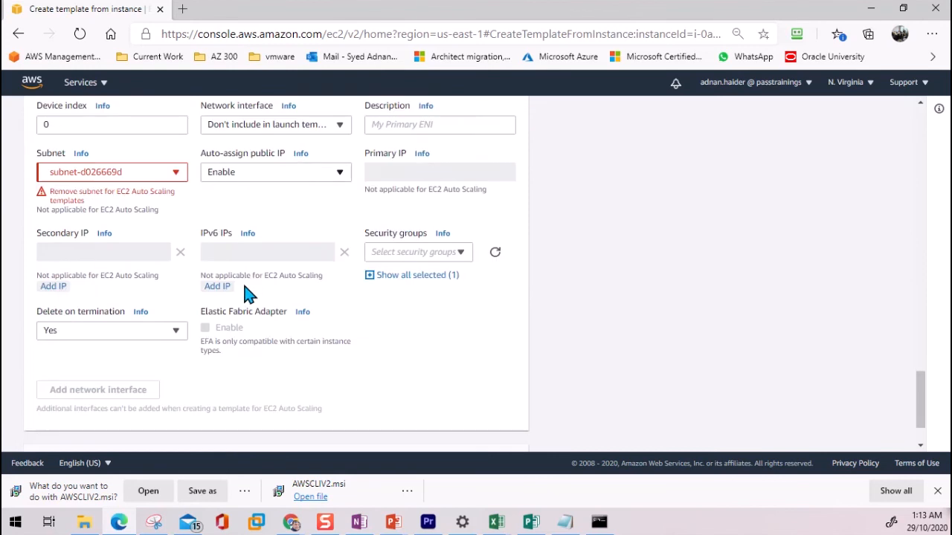
pyautogui.click(157, 174)
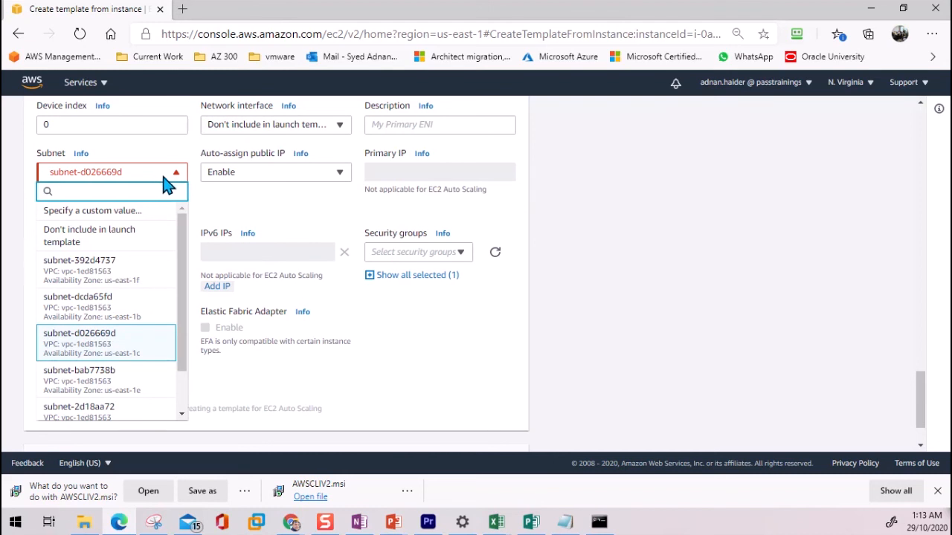
pyautogui.click(134, 350)
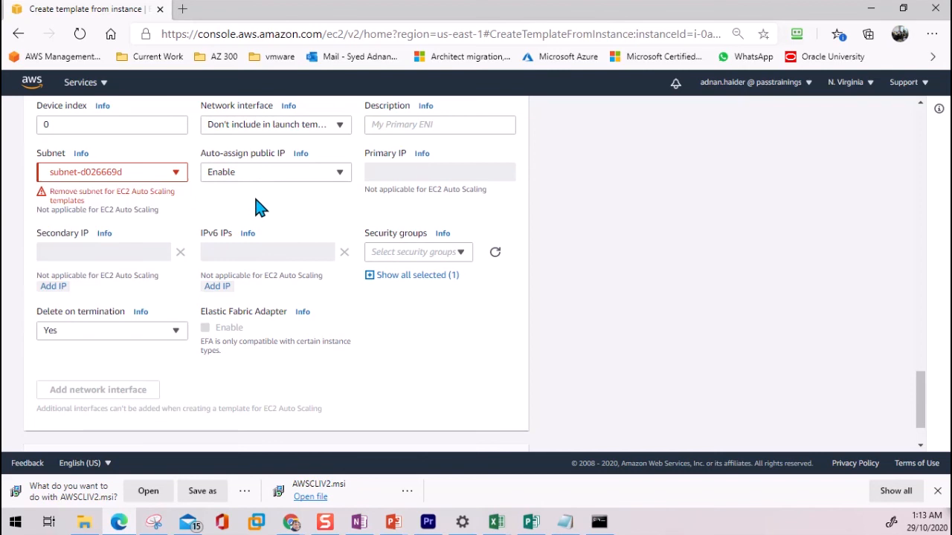
pyautogui.click(158, 175)
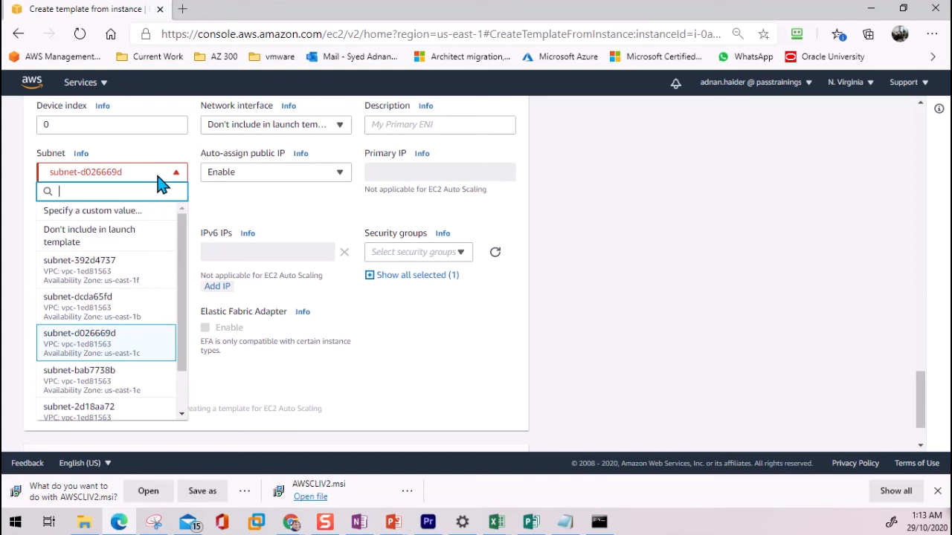
pyautogui.click(132, 269)
pyautogui.click(160, 178)
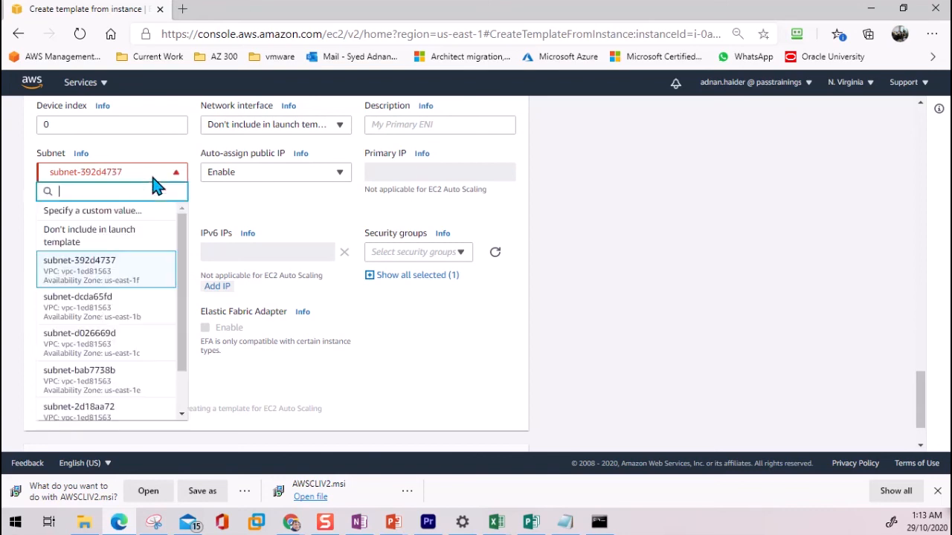
pyautogui.click(119, 240)
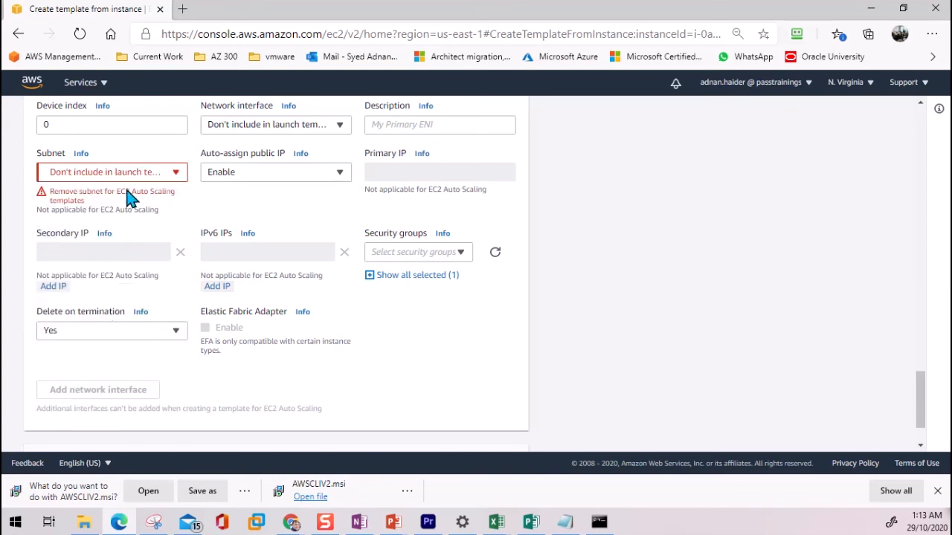
# Try subnet-bab7738b and subnet-2d18aa72 as the subnet of network interface 1
pyautogui.click(154, 177)
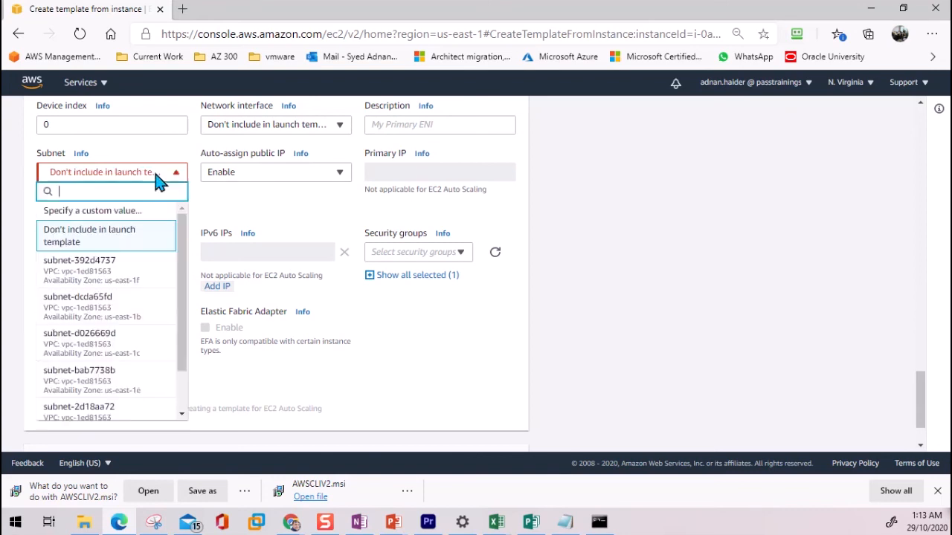
pyautogui.click(130, 389)
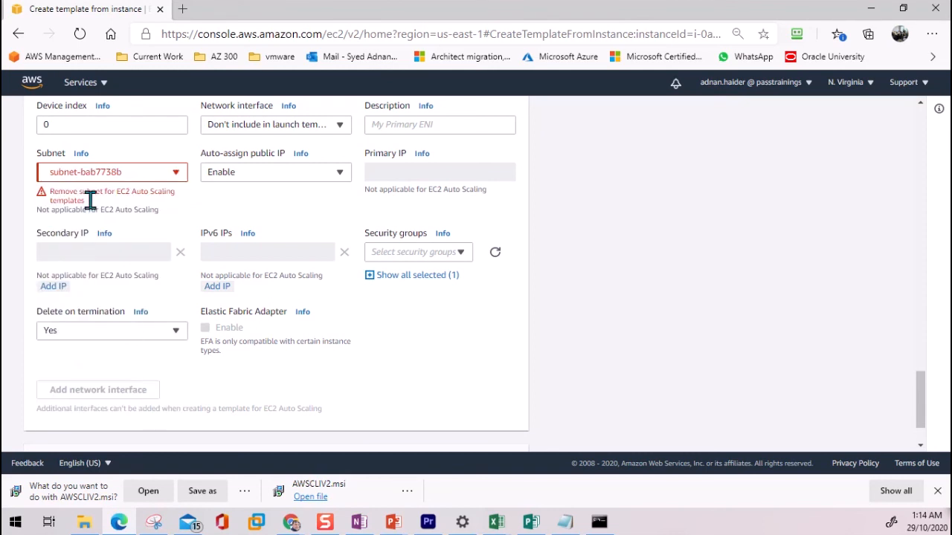
pyautogui.click(102, 177)
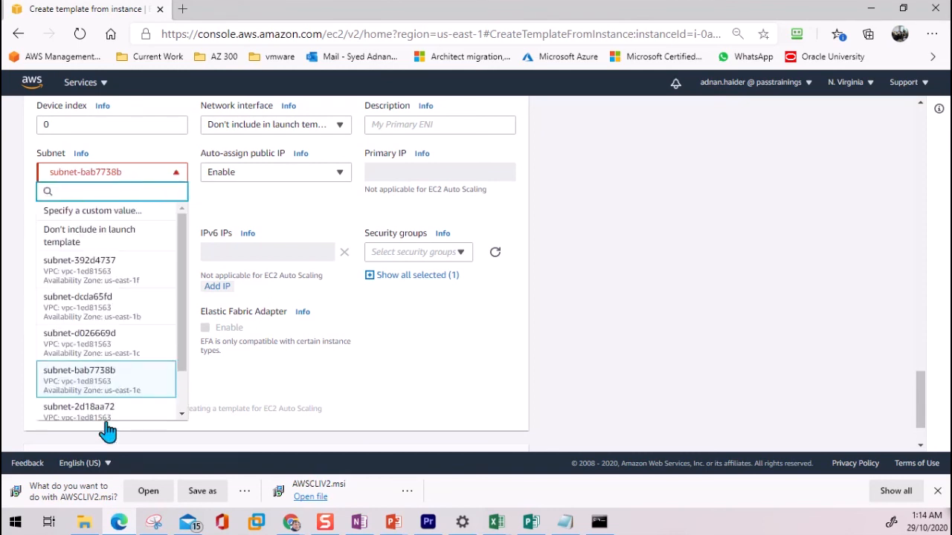
pyautogui.click(106, 407)
# Choose to specify a custom subnet value for network interface 1 and cancel entering it
pyautogui.click(153, 172)
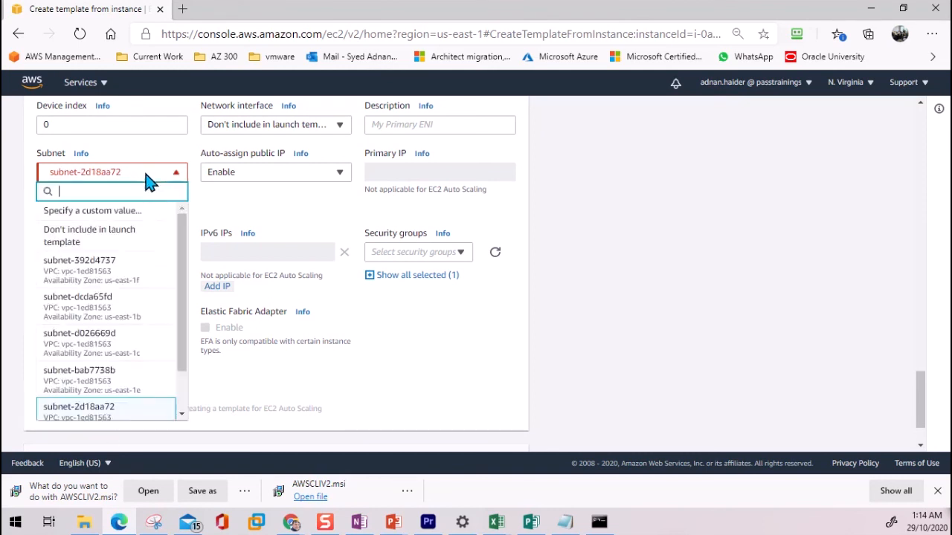
pyautogui.scroll(1, 158, 335)
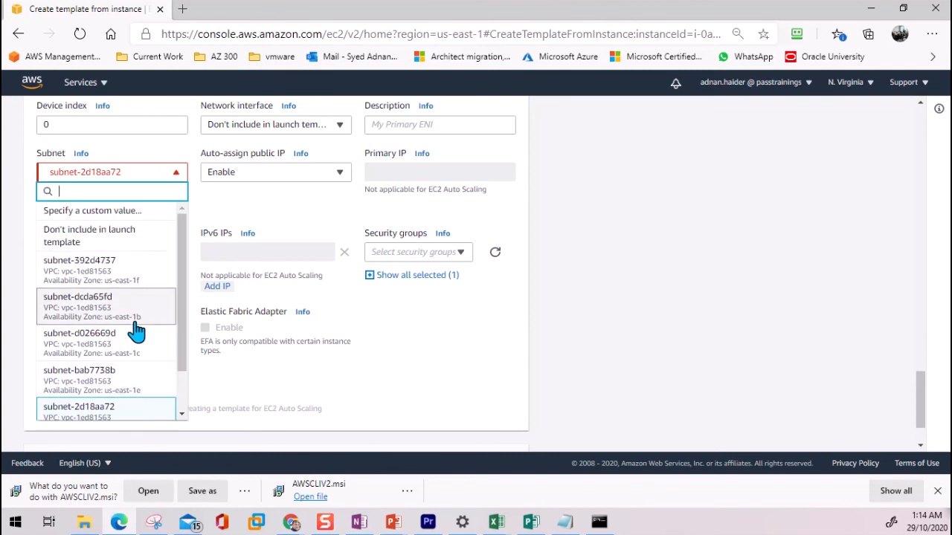
pyautogui.click(130, 216)
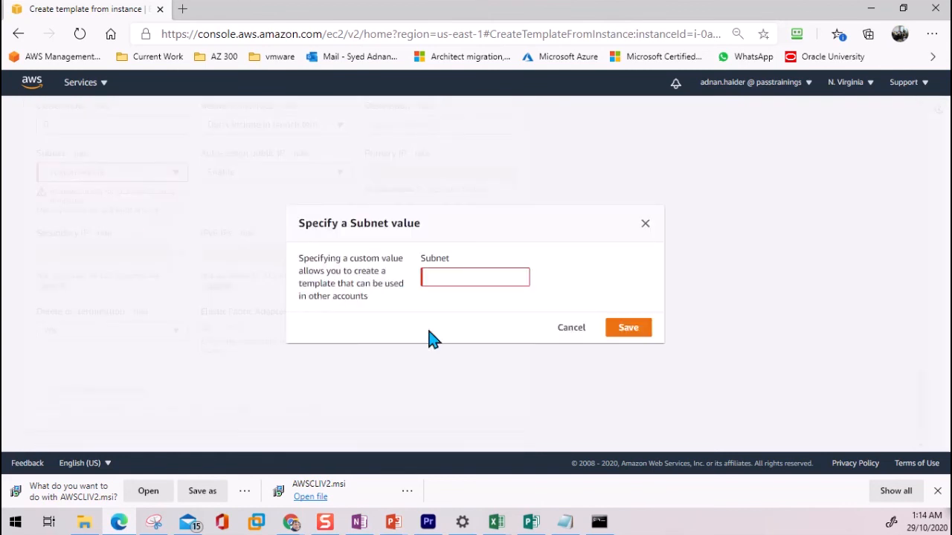
pyautogui.click(570, 328)
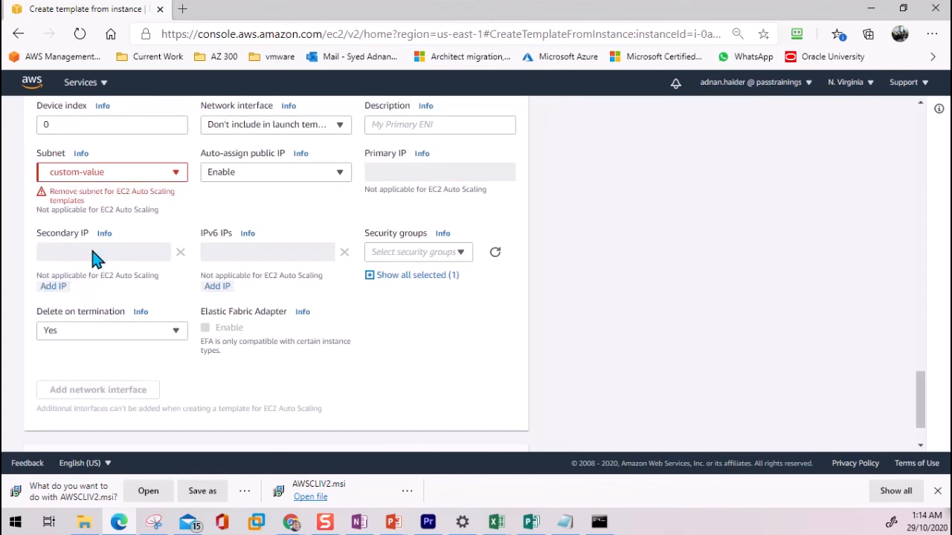
# Try subnet-392d4737 as the subnet of network interface 1
pyautogui.click(145, 172)
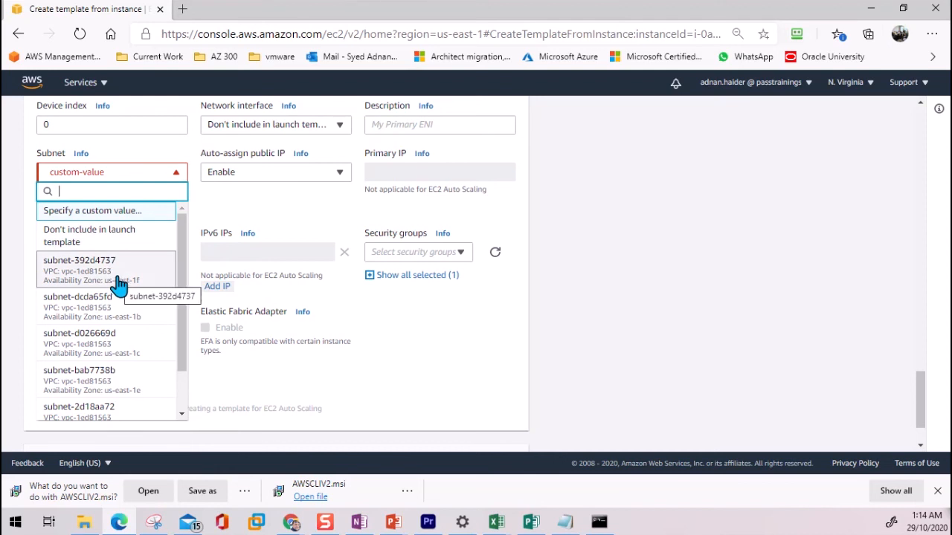
pyautogui.click(138, 281)
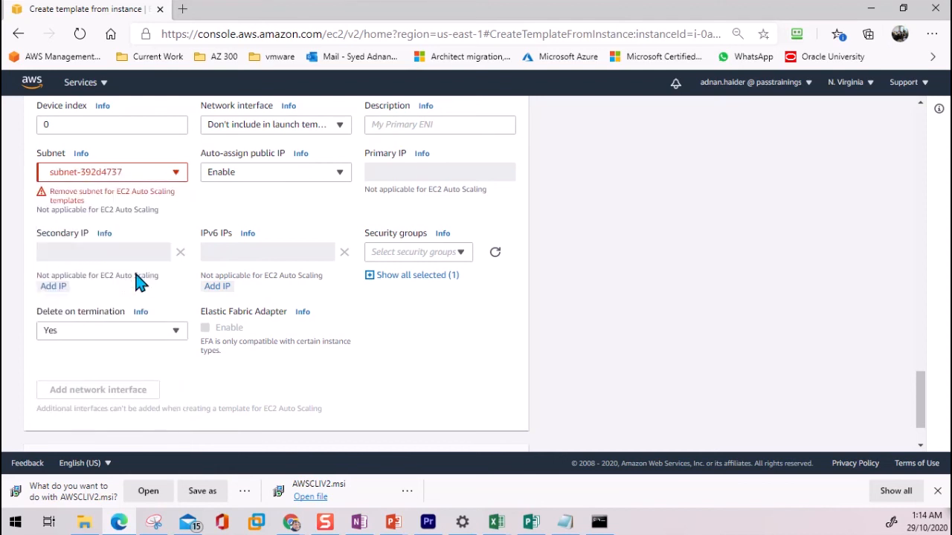
# Turn off the guidance for setting up the template for use with EC2 Auto Scaling
pyautogui.scroll(20, 236, 262)
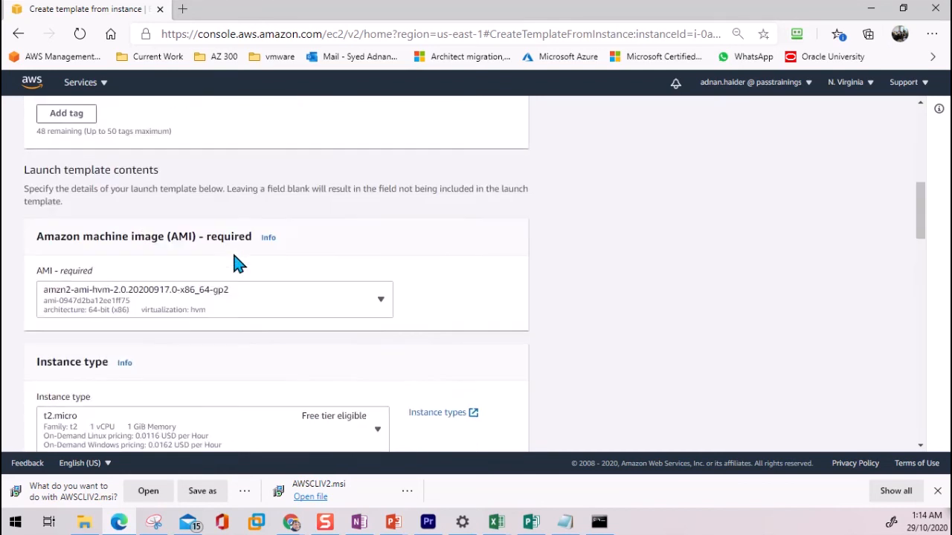
pyautogui.scroll(3, 236, 262)
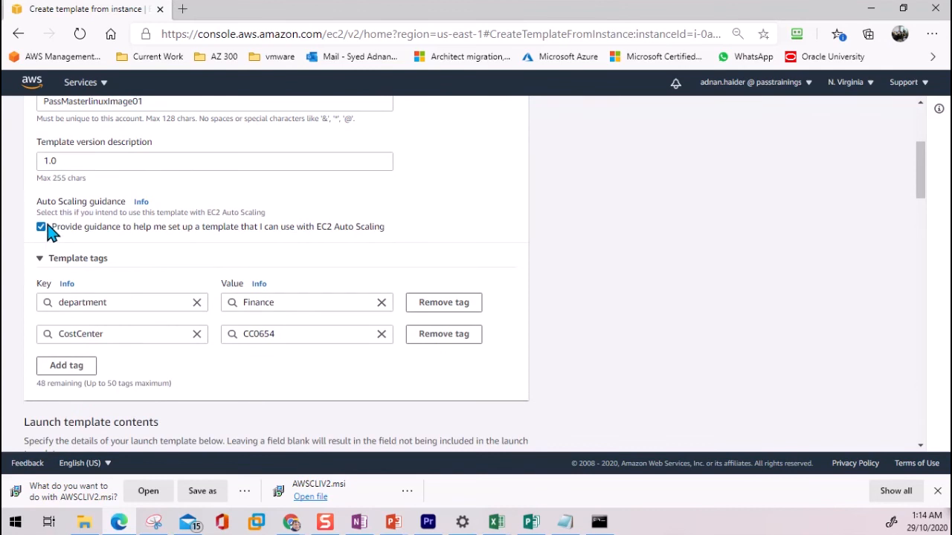
pyautogui.scroll(-20, 149, 261)
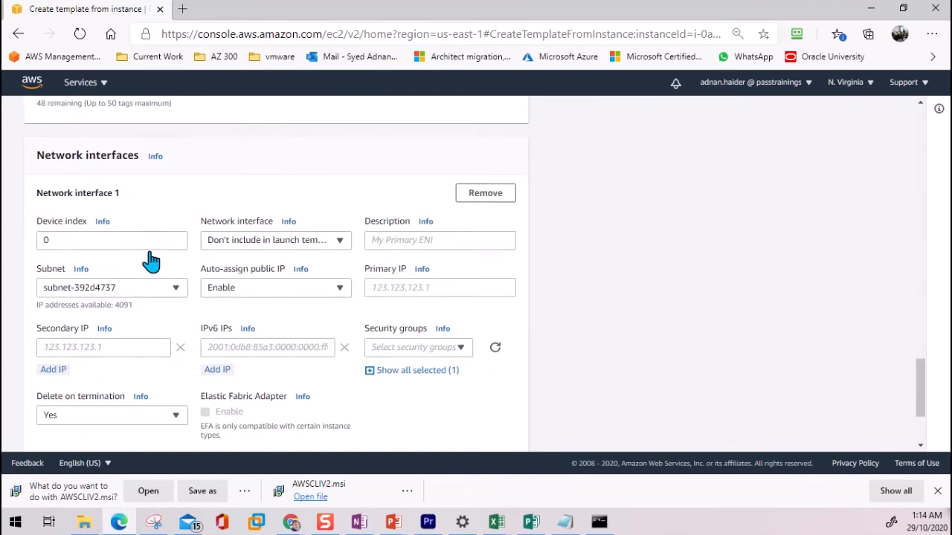
pyautogui.scroll(2, 149, 261)
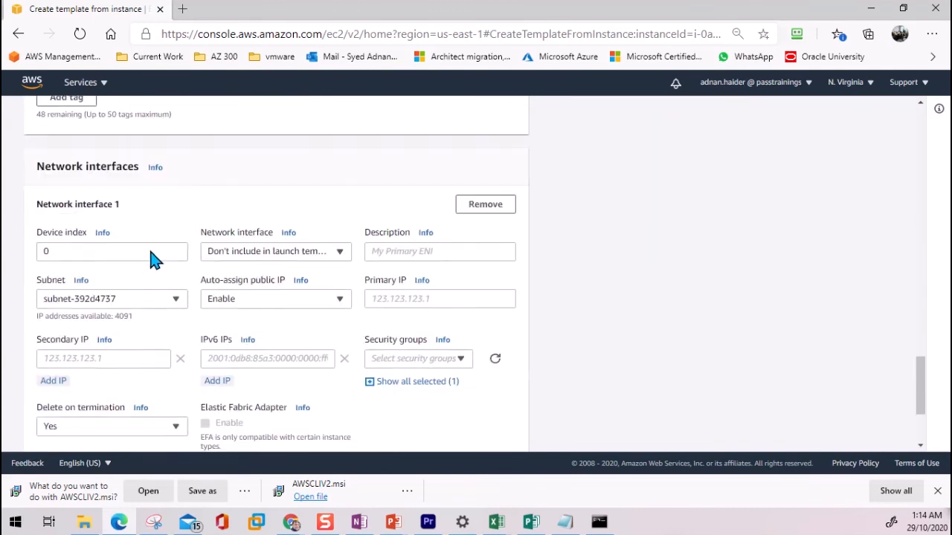
# Set the subnet of network interface 1 to subnet-d026669d
pyautogui.click(123, 312)
pyautogui.scroll(-4, 132, 276)
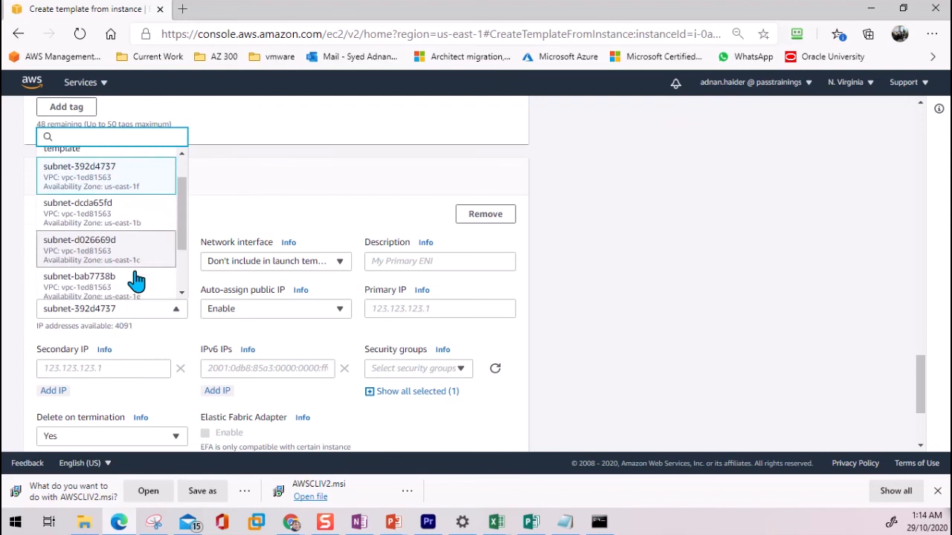
pyautogui.click(139, 240)
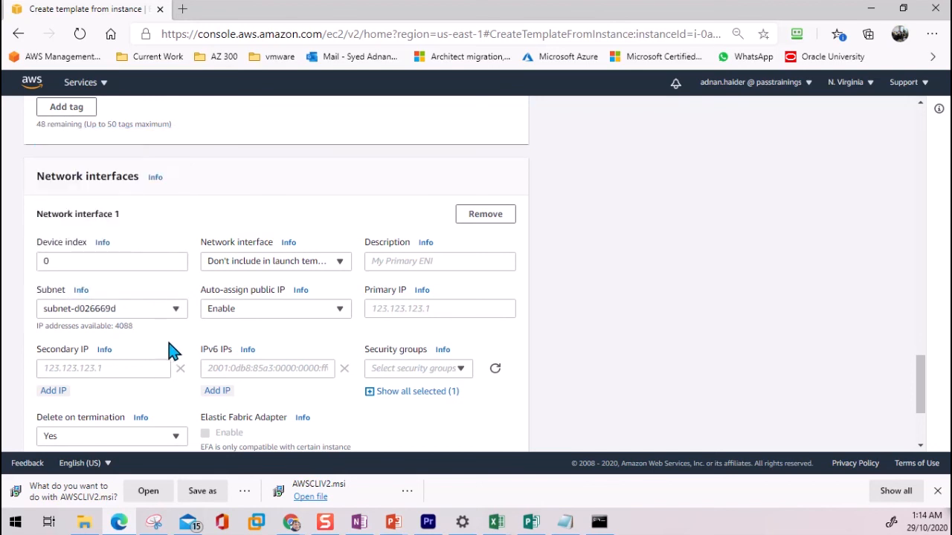
# Create the launch template from the completed settings and open the list of launch templates
pyautogui.scroll(-2, 432, 302)
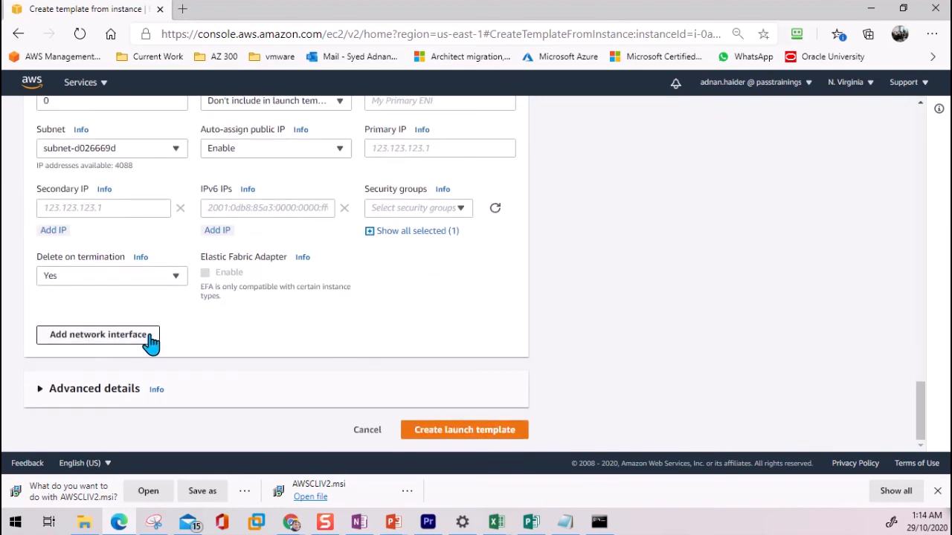
pyautogui.click(472, 433)
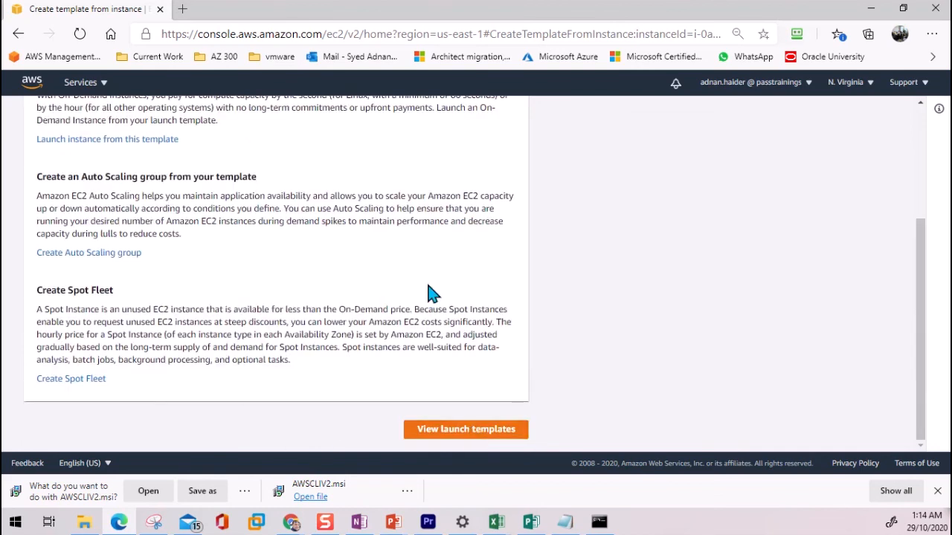
pyautogui.scroll(3, 372, 293)
pyautogui.scroll(-3, 427, 283)
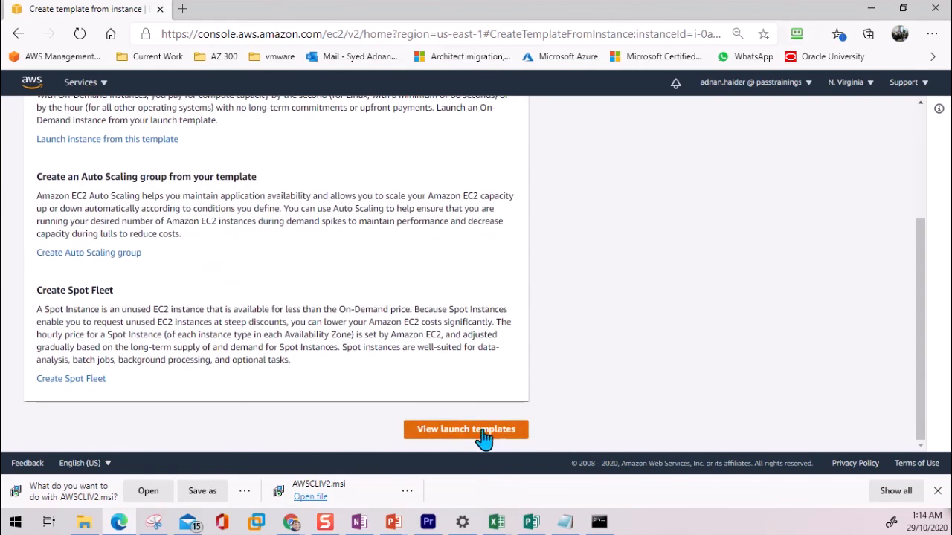
pyautogui.click(483, 438)
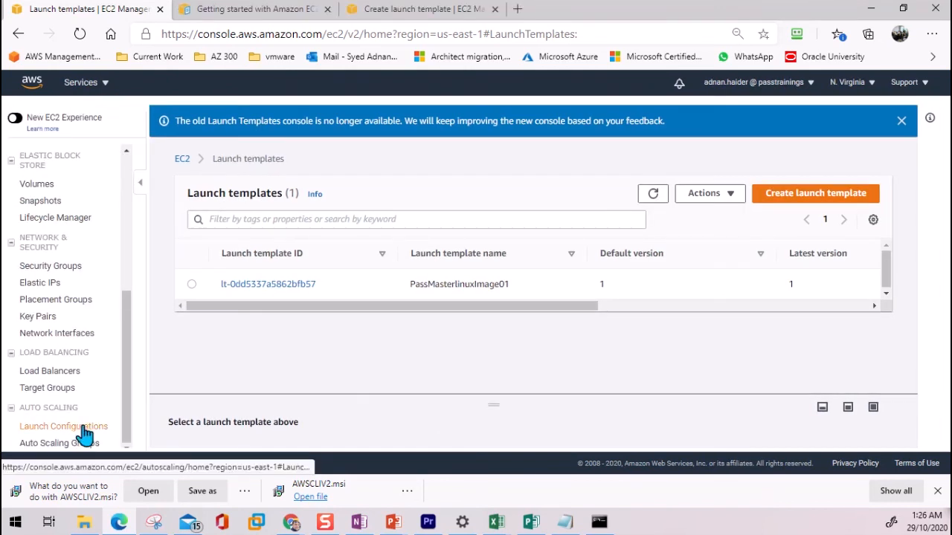
# Open a new launch configuration form and examine its name, AMI, instance type and additional configuration settings
pyautogui.click(81, 432)
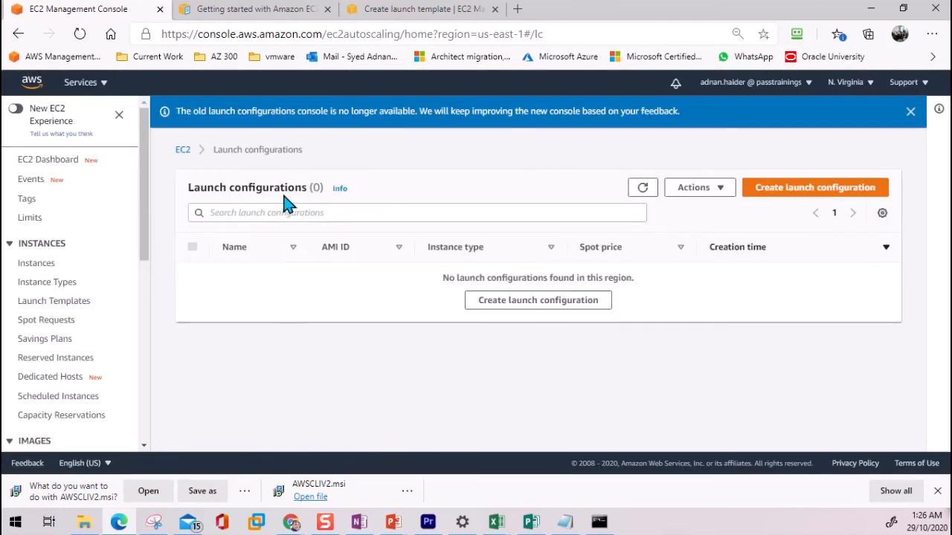
pyautogui.click(560, 305)
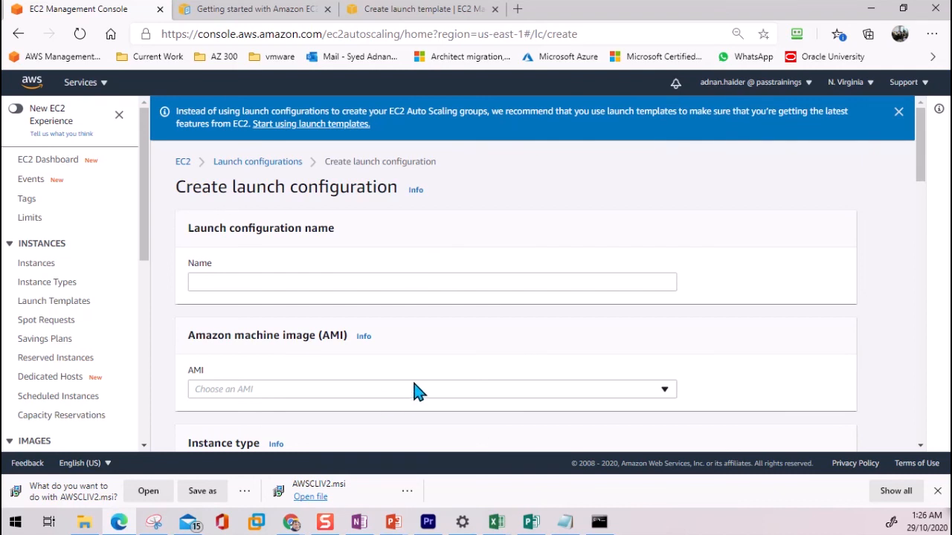
pyautogui.scroll(-2, 441, 310)
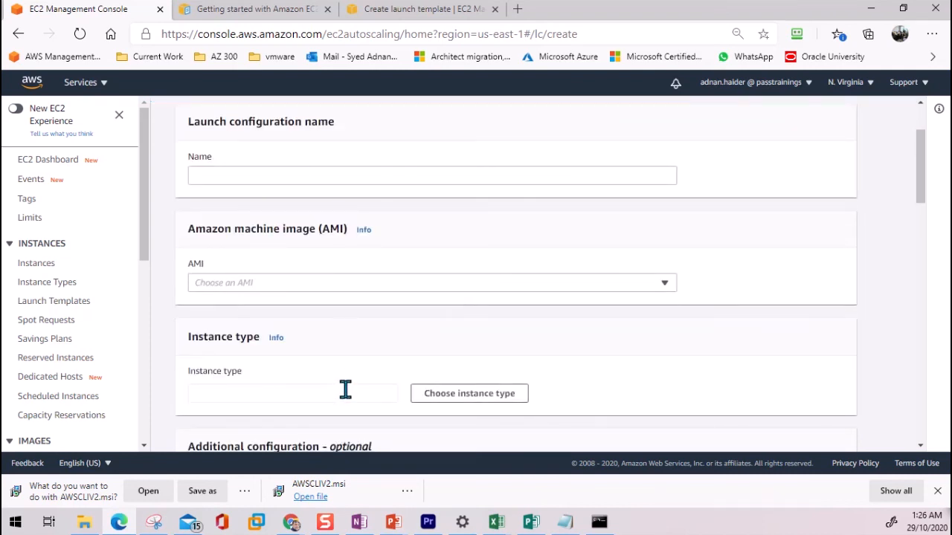
pyautogui.scroll(-3, 346, 390)
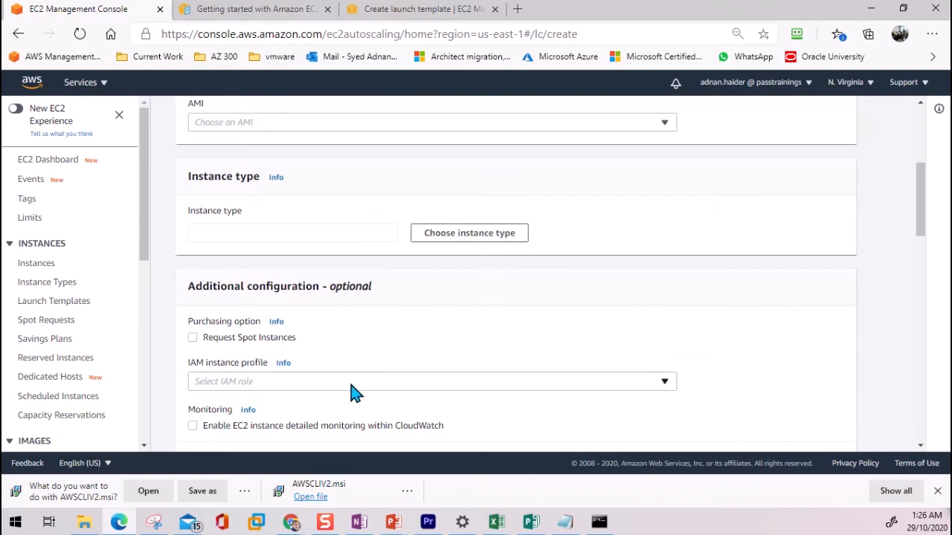
pyautogui.scroll(5, 356, 390)
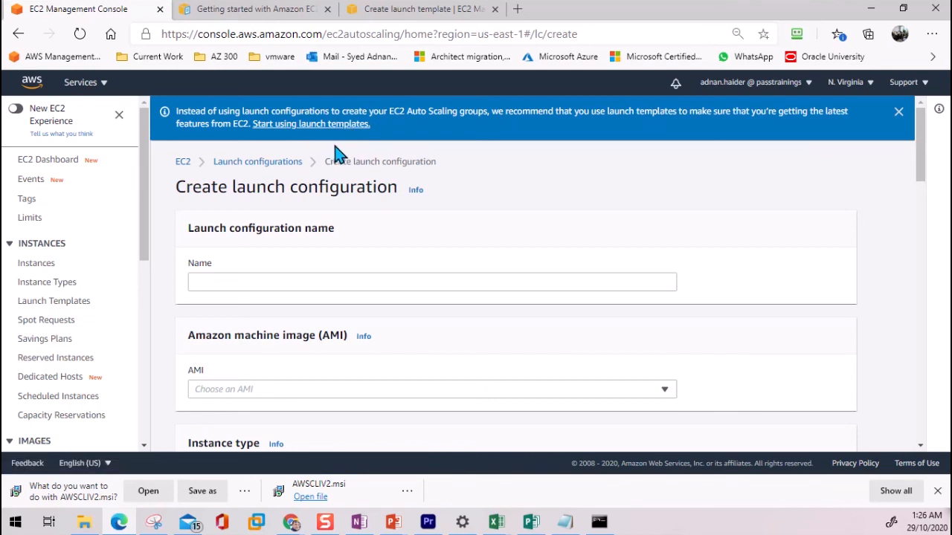
# Locate Auto Scaling Groups under the Auto Scaling section of the EC2 navigation
pyautogui.moveTo(142, 255); pyautogui.dragTo(146, 437)
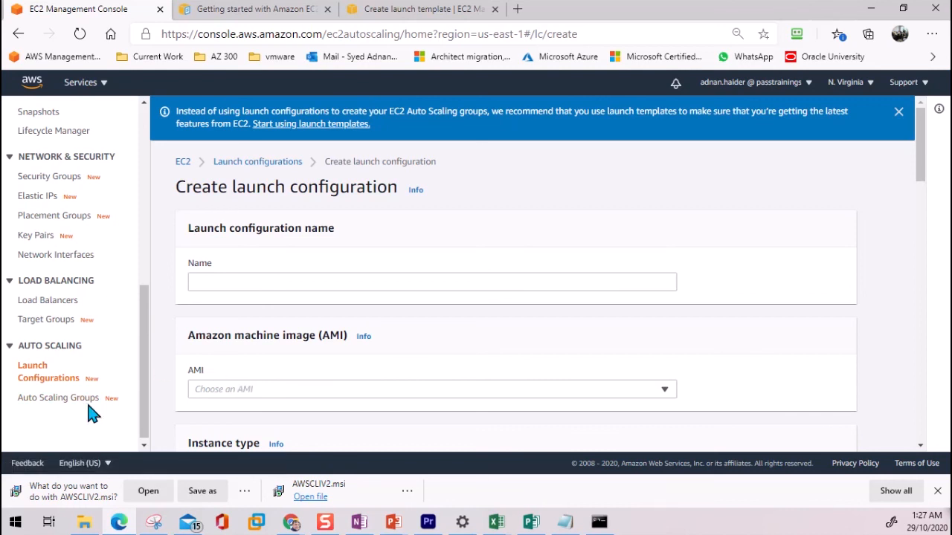
pyautogui.moveTo(144, 322); pyautogui.dragTo(144, 388)
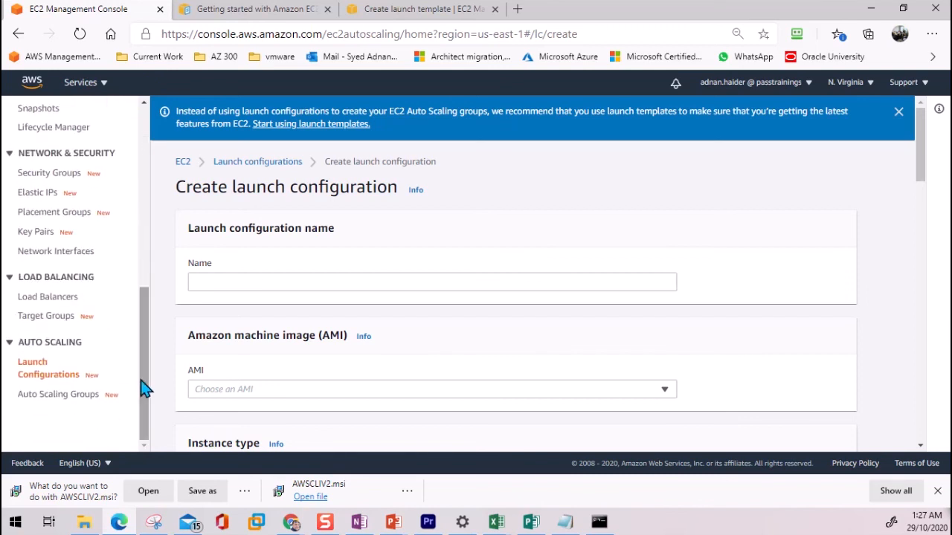